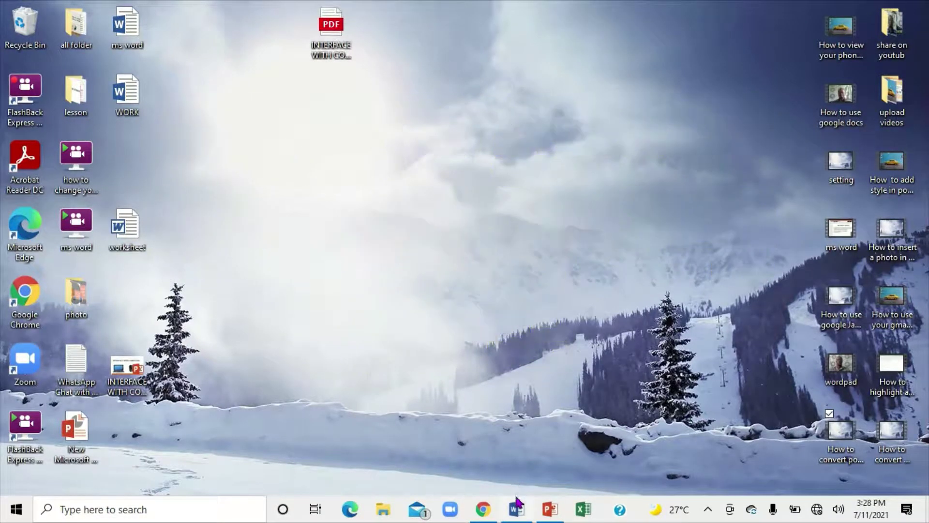
Step: Restore the open Word document window from the taskbar
{"action": "mouse_move", "coordinate": [515, 509]}
{"action": "left_click", "coordinate": [516, 482]}
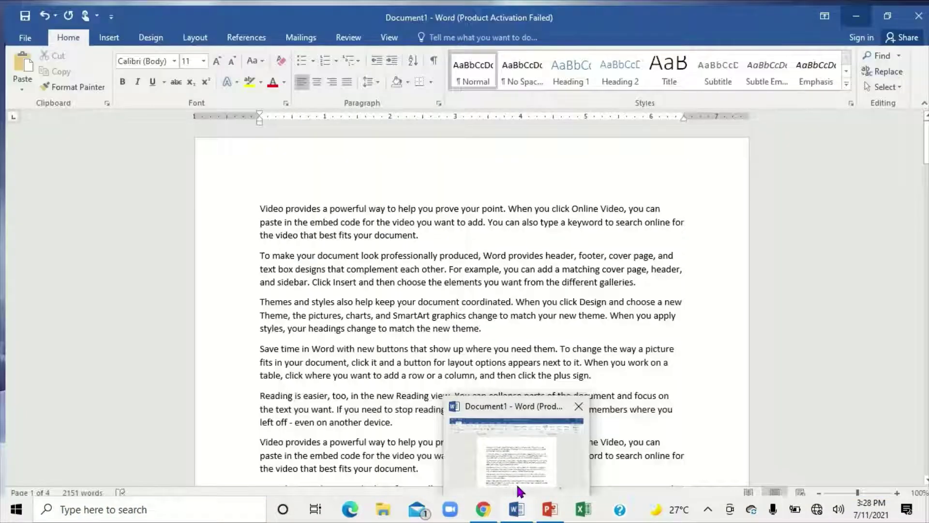
Step: Create a new blank document from File > New
{"action": "left_click", "coordinate": [23, 36]}
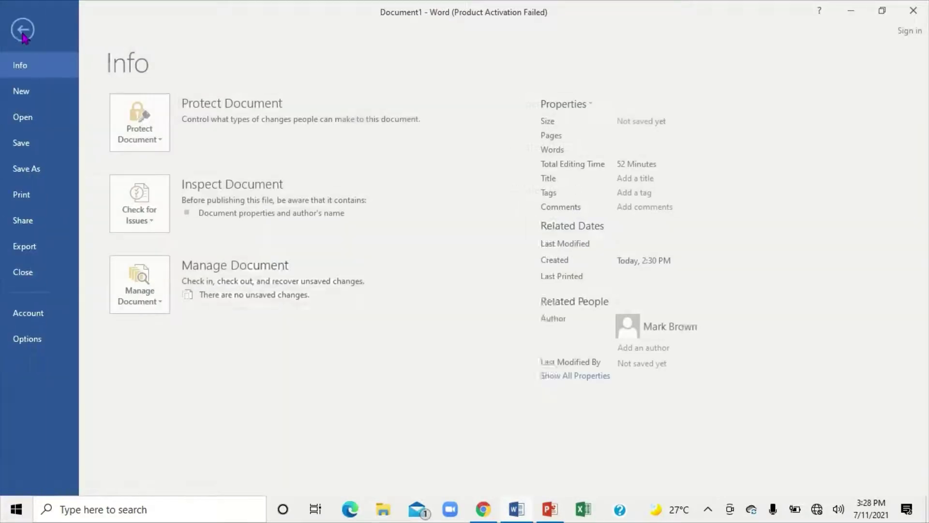
{"action": "left_click", "coordinate": [45, 94]}
{"action": "left_click", "coordinate": [189, 191]}
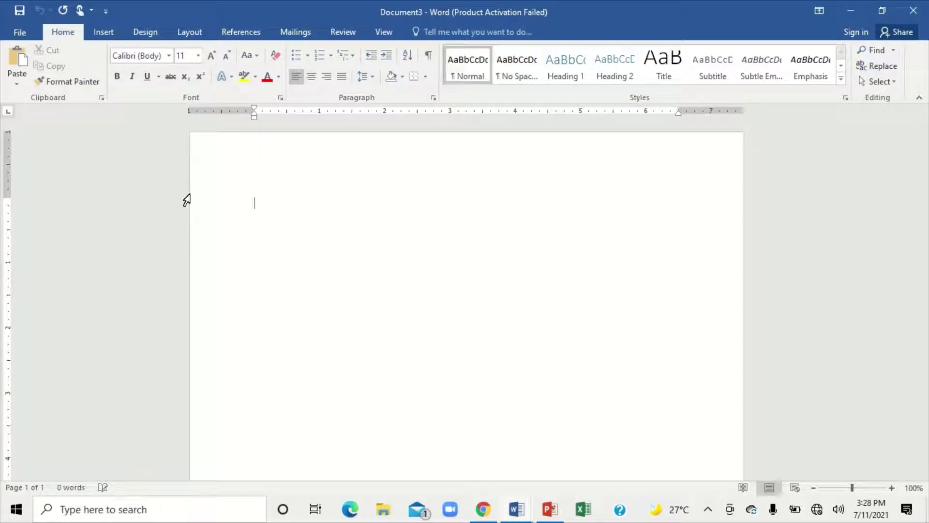
Step: Type the heading 'MATHS PAPER' and set it to 48 pt
{"action": "type", "text": "MATHS PAPER"}
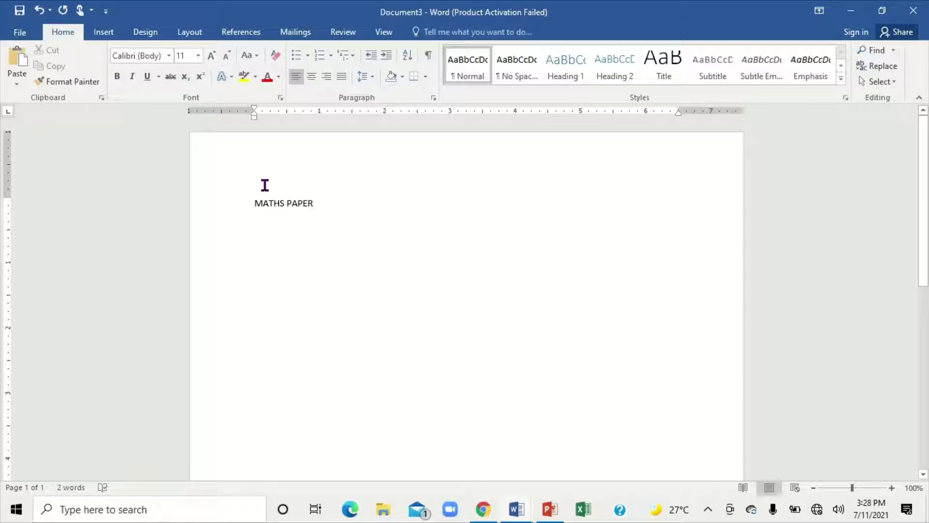
{"action": "left_click_drag", "start_coordinate": [256, 202], "coordinate": [312, 205]}
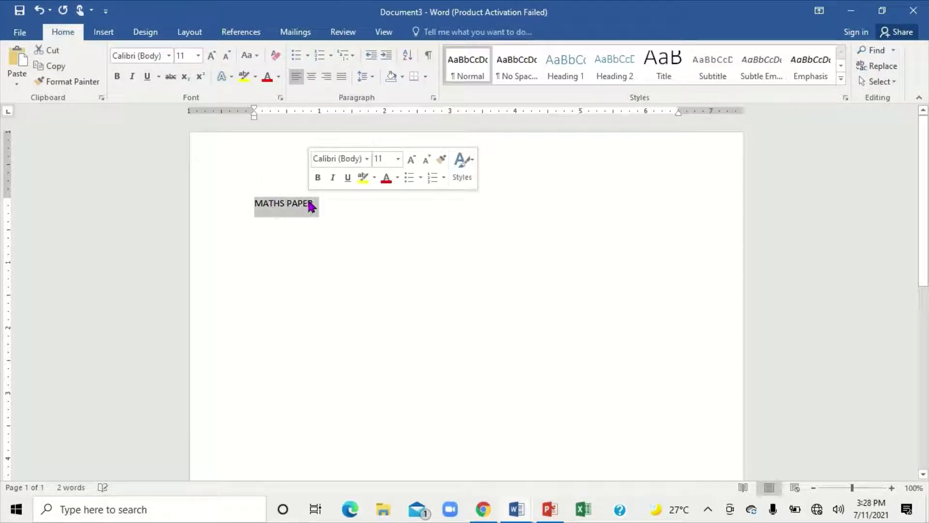
{"action": "left_click", "coordinate": [411, 160]}
{"action": "left_click", "coordinate": [412, 159]}
{"action": "left_click", "coordinate": [411, 159]}
{"action": "left_click", "coordinate": [412, 160]}
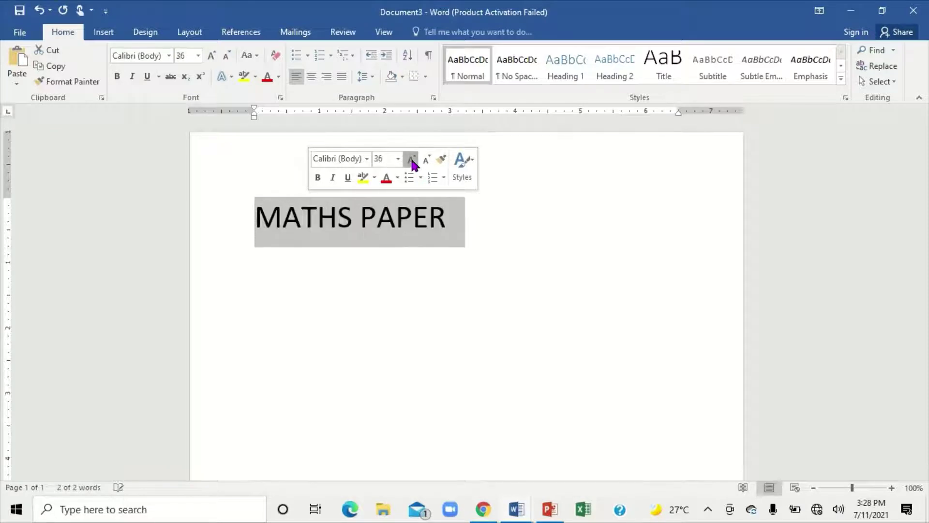
{"action": "left_click", "coordinate": [412, 159]}
{"action": "left_click", "coordinate": [411, 160]}
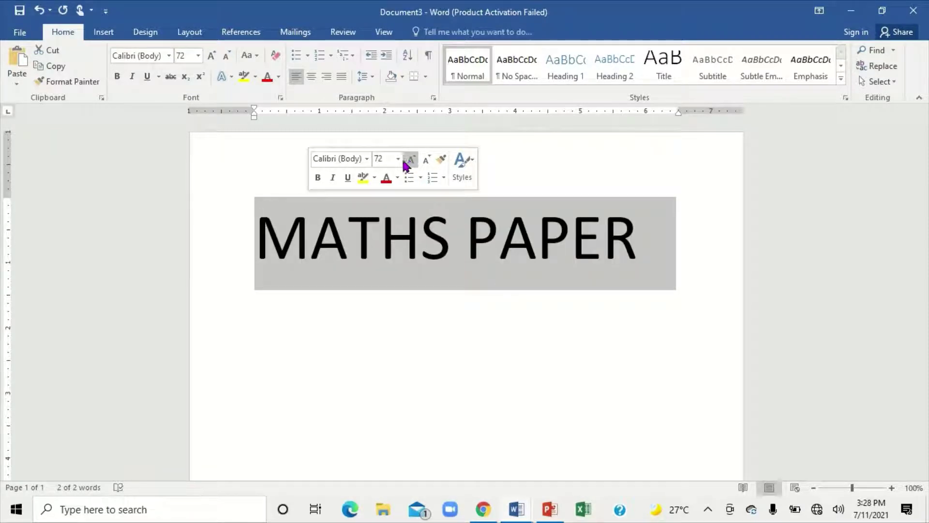
{"action": "left_click", "coordinate": [427, 161]}
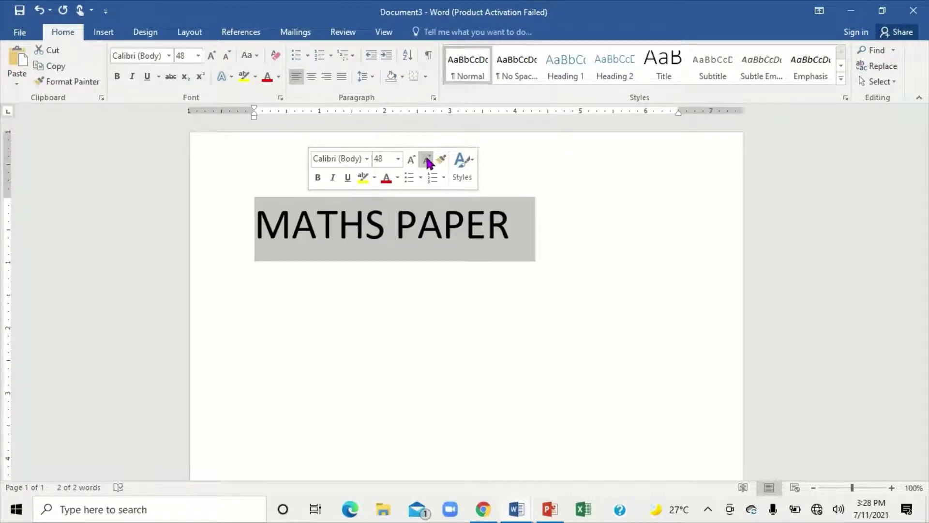
Step: Centre the heading and start a new line below it
{"action": "left_click", "coordinate": [314, 78]}
{"action": "left_click", "coordinate": [422, 223]}
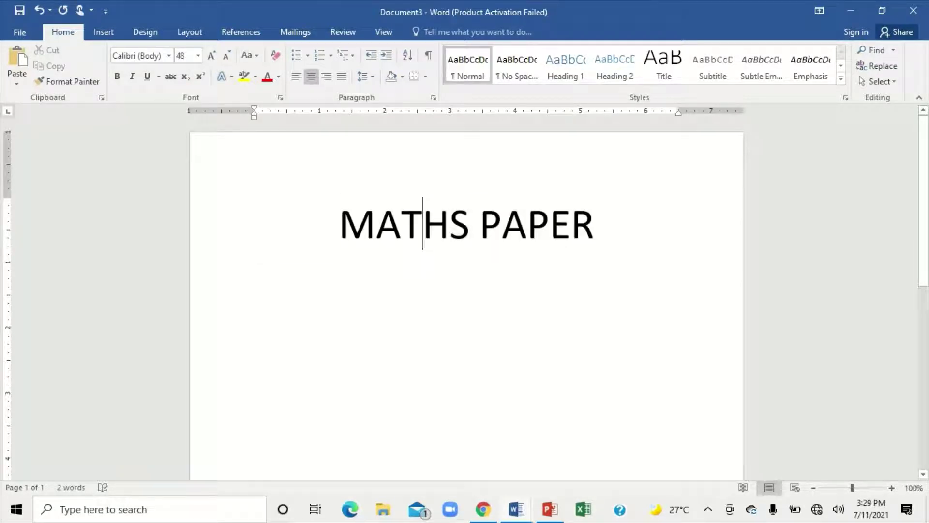
{"action": "left_click", "coordinate": [602, 227]}
{"action": "key", "text": "Return"}
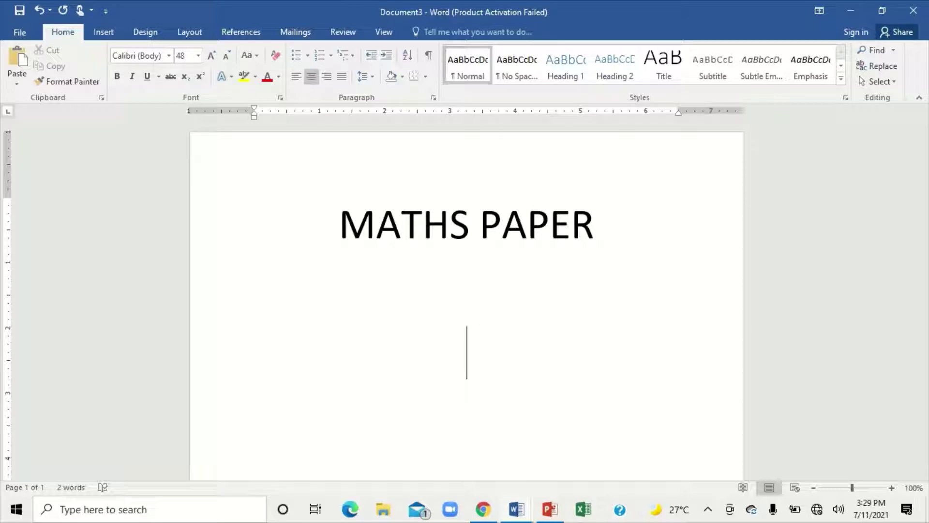
Step: Left-align the new line and start a 1. 2. 3. numbered list
{"action": "left_click", "coordinate": [297, 77]}
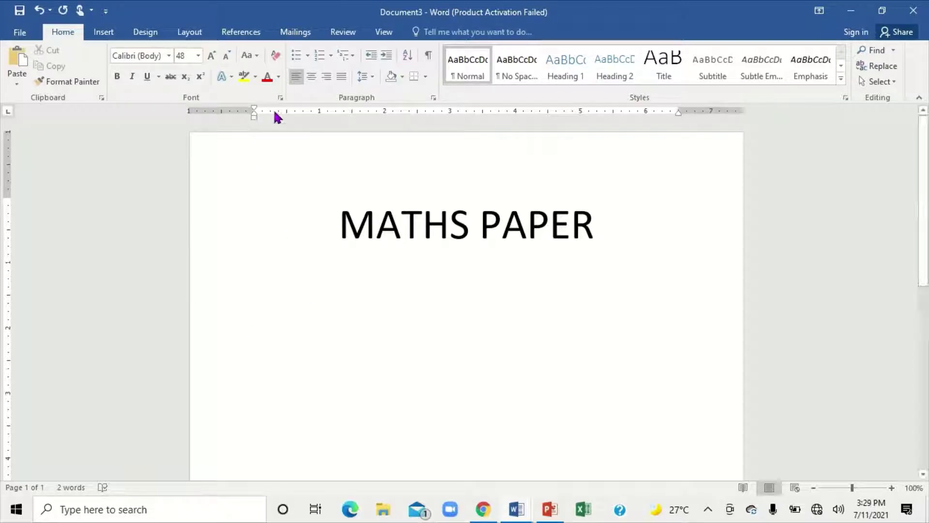
{"action": "left_click", "coordinate": [330, 57]}
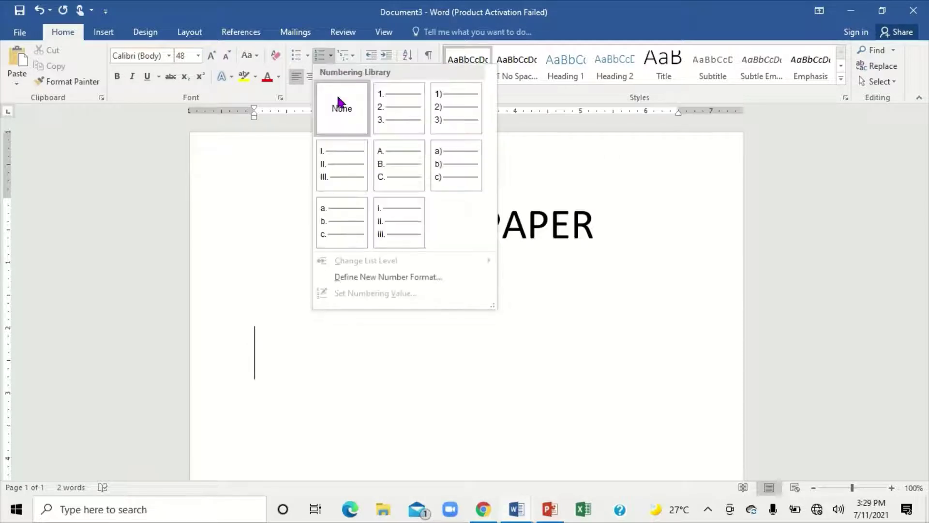
{"action": "left_click", "coordinate": [389, 126]}
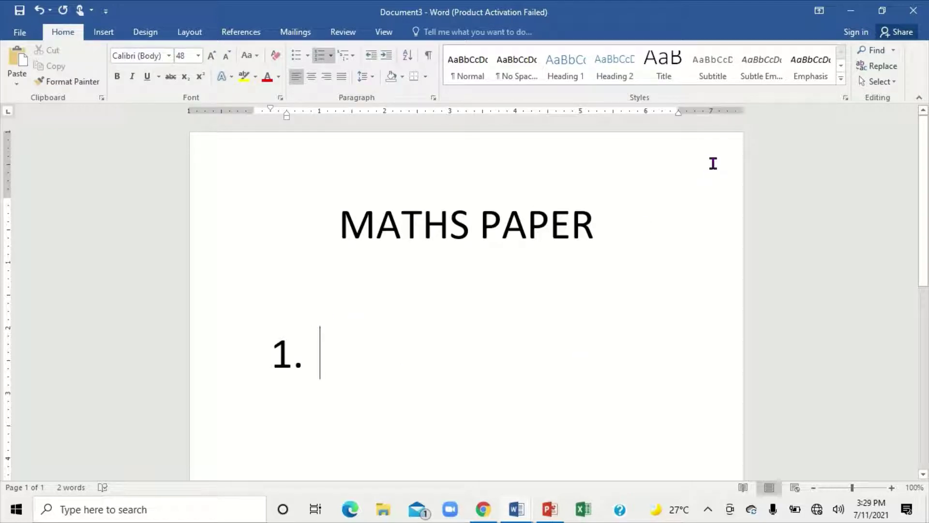
Step: Insert an equation in item 1 containing the stacked fraction 1 over 3
{"action": "left_click", "coordinate": [104, 39]}
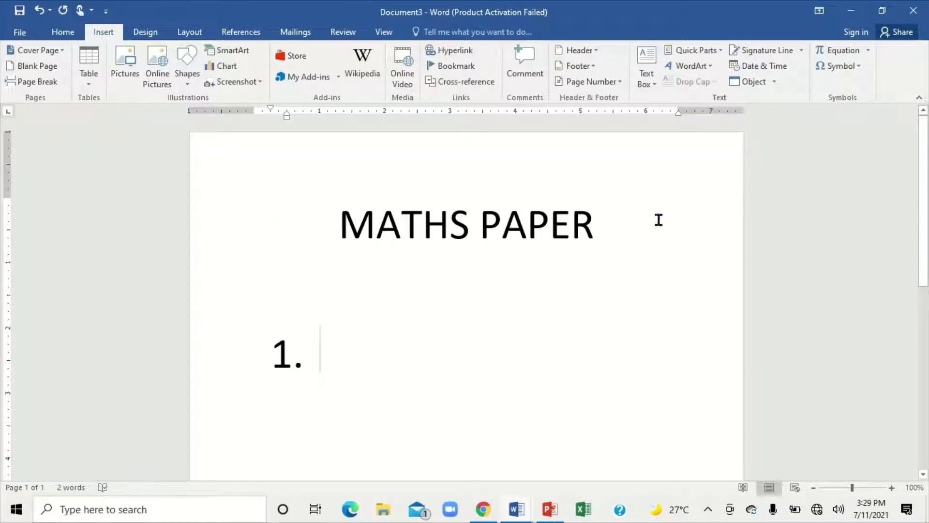
{"action": "left_click", "coordinate": [866, 50]}
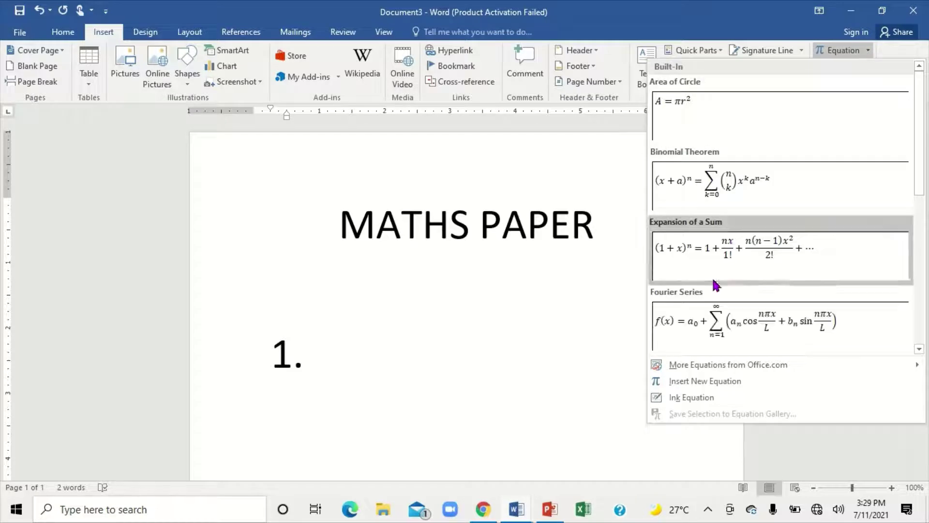
{"action": "left_click", "coordinate": [697, 380]}
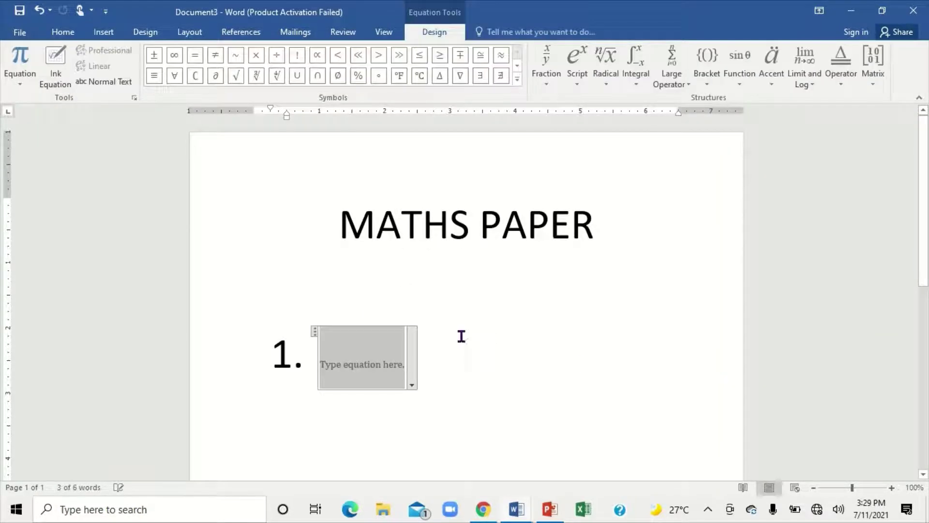
{"action": "left_click", "coordinate": [551, 84]}
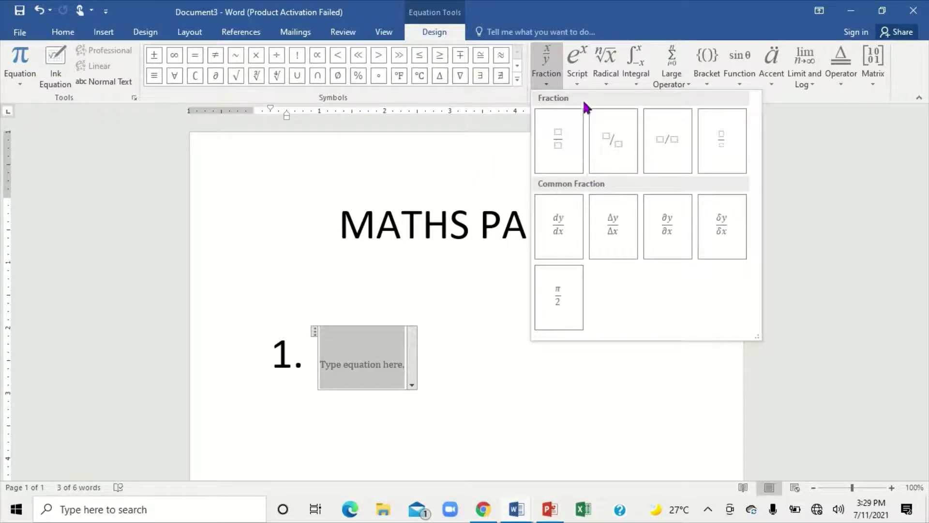
{"action": "left_click", "coordinate": [556, 141]}
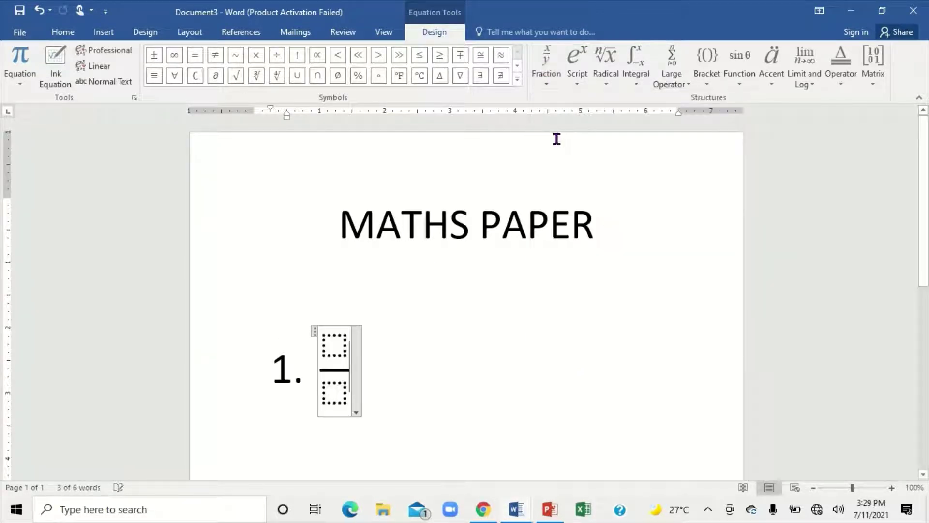
{"action": "left_click", "coordinate": [337, 344]}
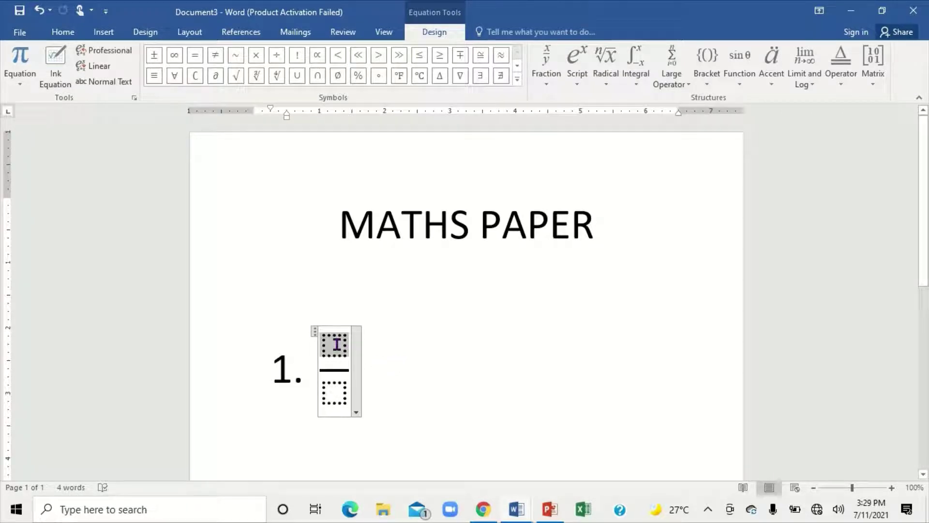
{"action": "type", "text": "1"}
{"action": "left_click", "coordinate": [332, 385]}
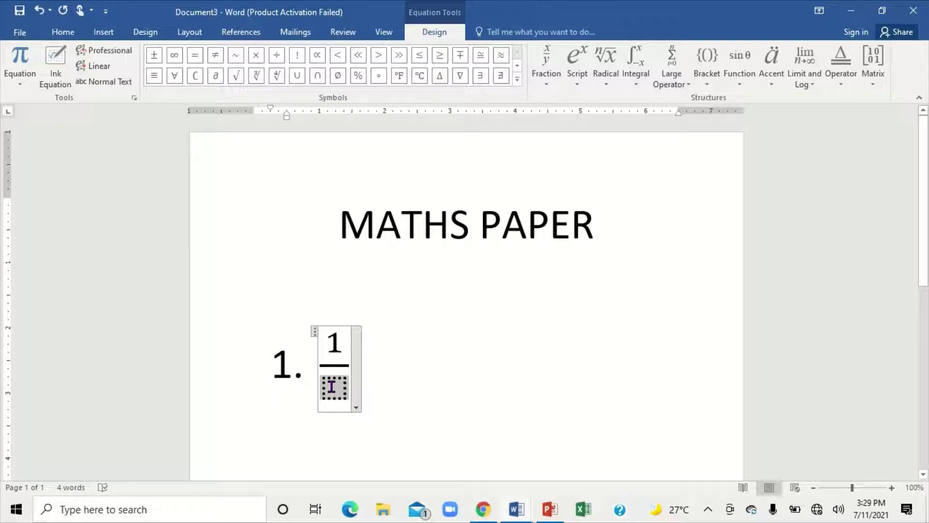
{"action": "type", "text": "3"}
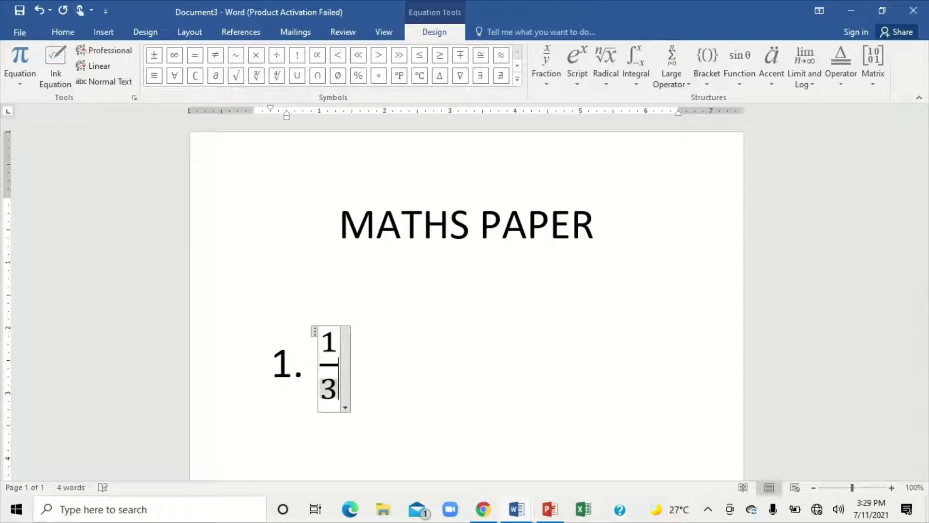
{"action": "left_click", "coordinate": [359, 364]}
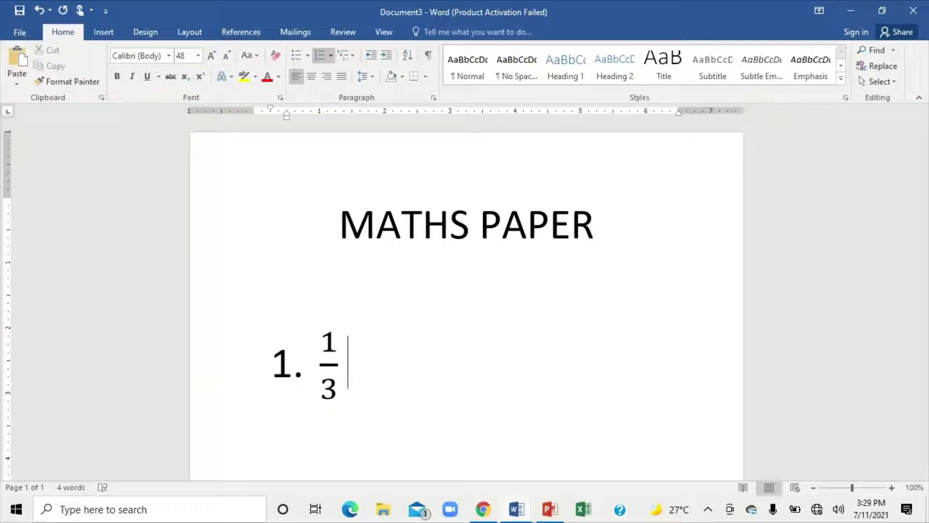
Step: Append a plus sign and a second stacked fraction 1 over 6 to item 1
{"action": "type", "text": "+"}
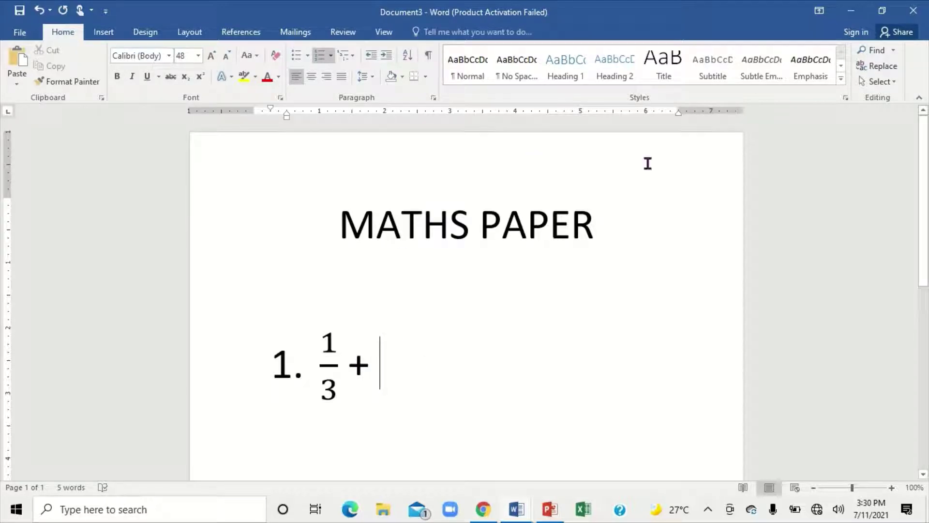
{"action": "left_click", "coordinate": [103, 32]}
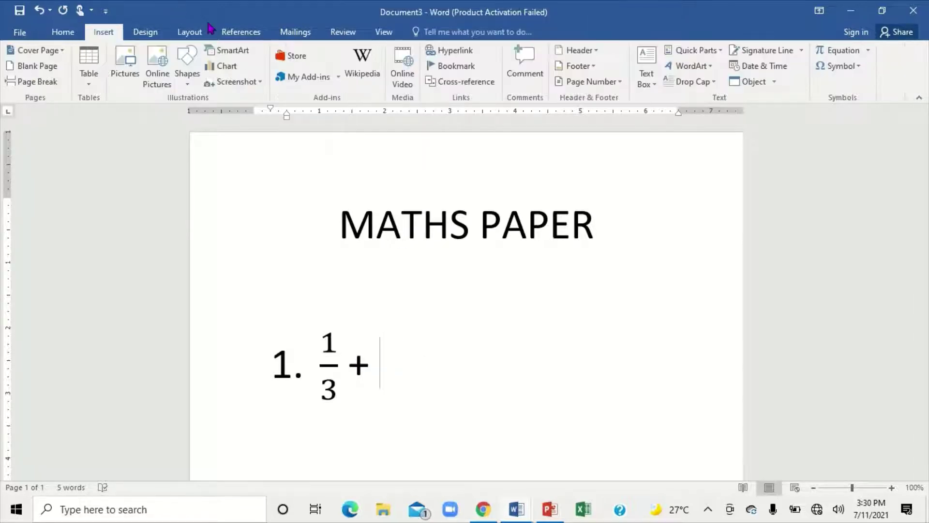
{"action": "left_click", "coordinate": [837, 51]}
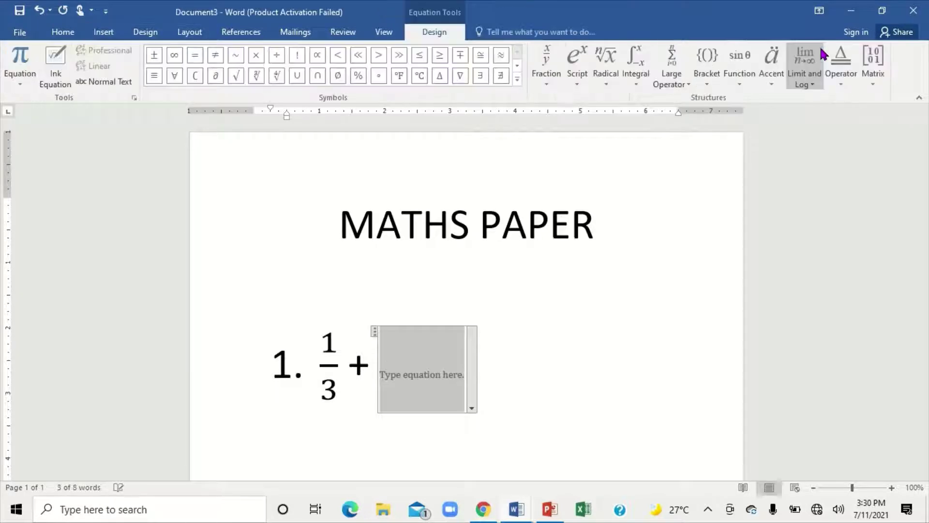
{"action": "left_click", "coordinate": [548, 85]}
{"action": "left_click", "coordinate": [557, 138]}
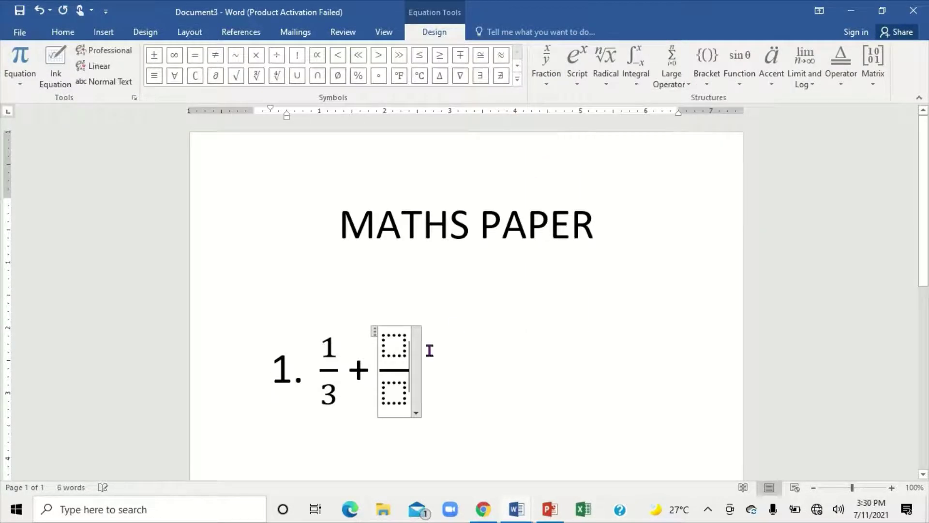
{"action": "left_click", "coordinate": [394, 345]}
{"action": "type", "text": "1"}
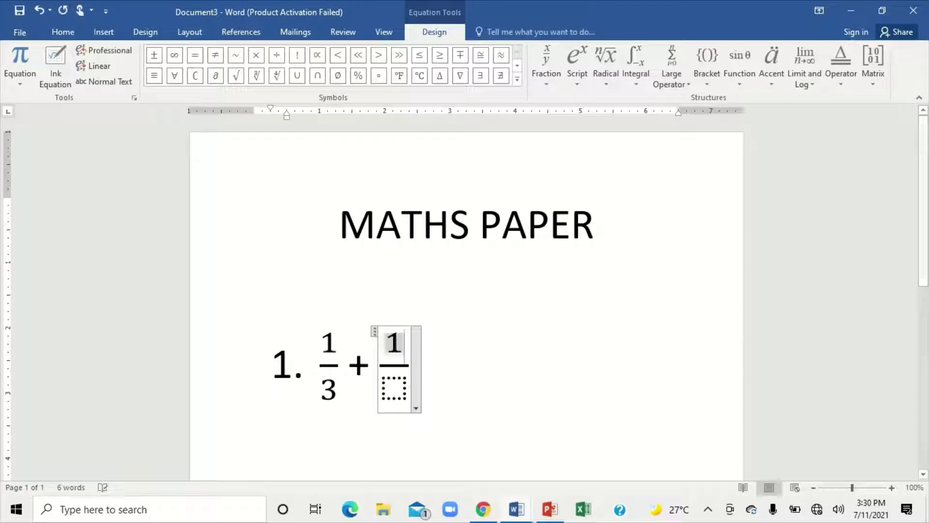
{"action": "left_click", "coordinate": [392, 383]}
{"action": "type", "text": "6"}
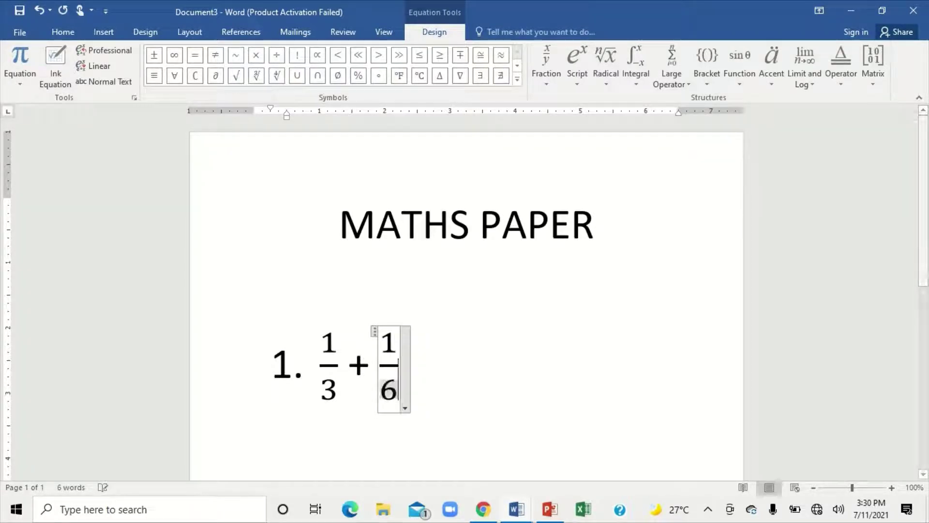
{"action": "left_click", "coordinate": [421, 358]}
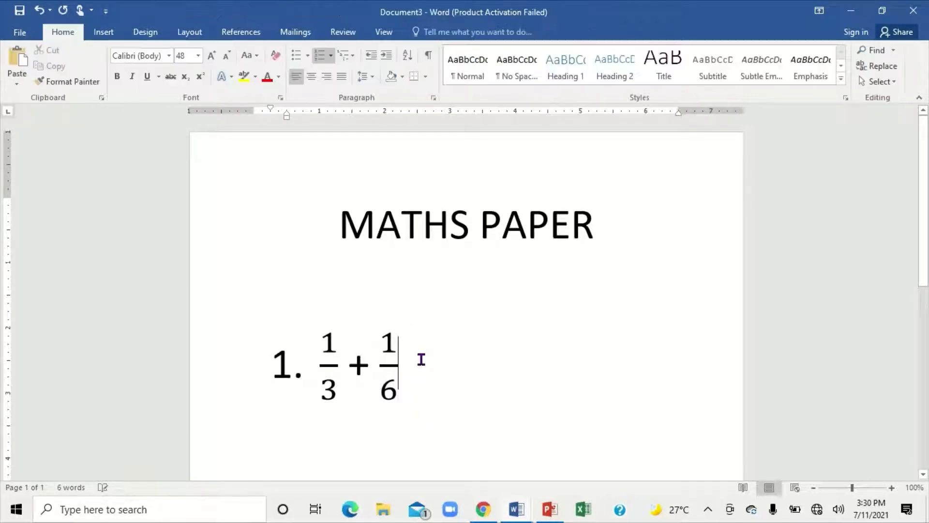
Step: Start item 2 with an equation holding the stacked fraction 2 over 4
{"action": "key", "text": "Return"}
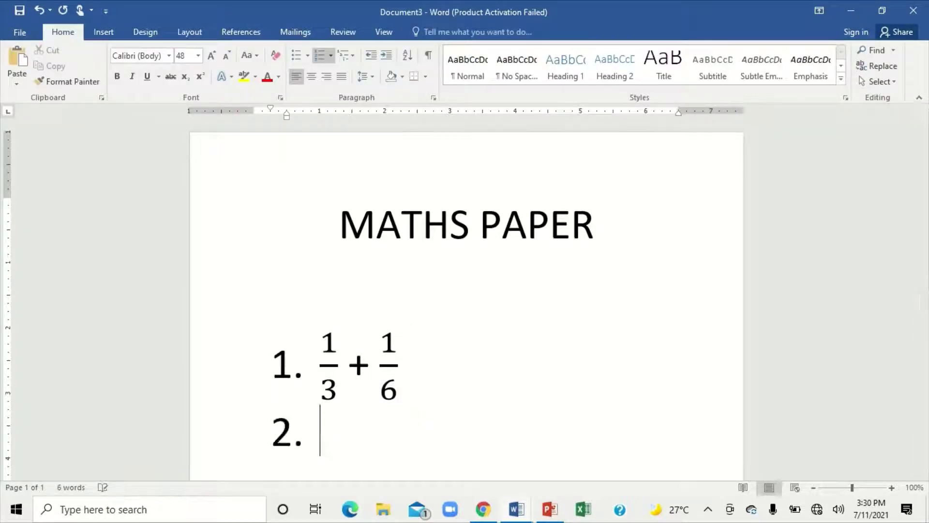
{"action": "key", "text": "alt+equal"}
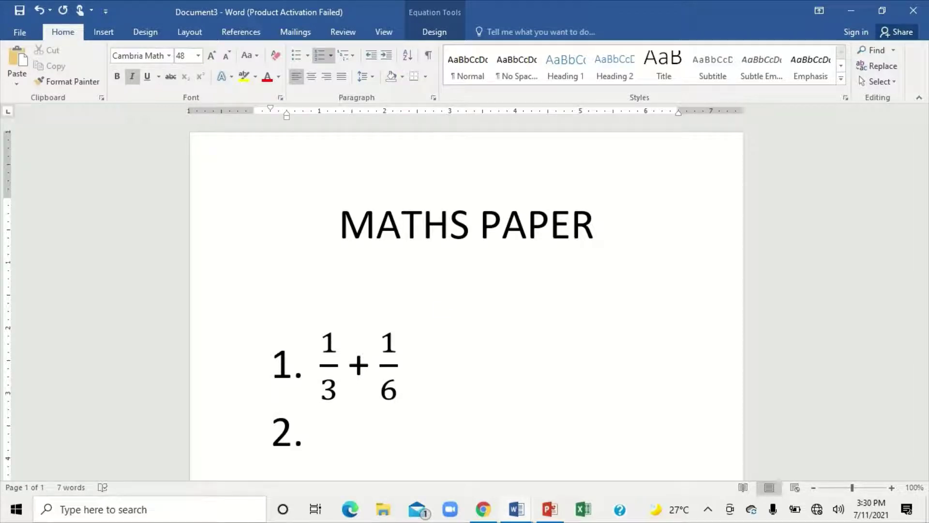
{"action": "left_click", "coordinate": [432, 31]}
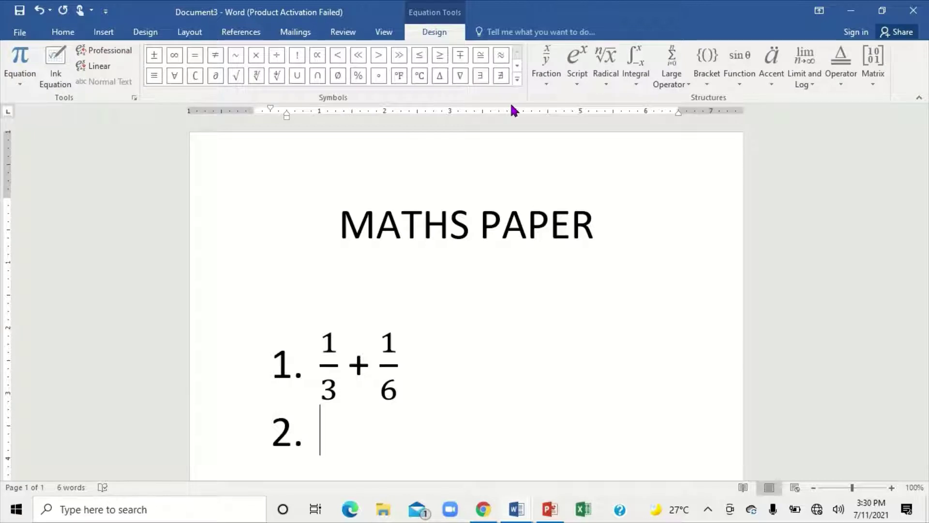
{"action": "left_click", "coordinate": [547, 87]}
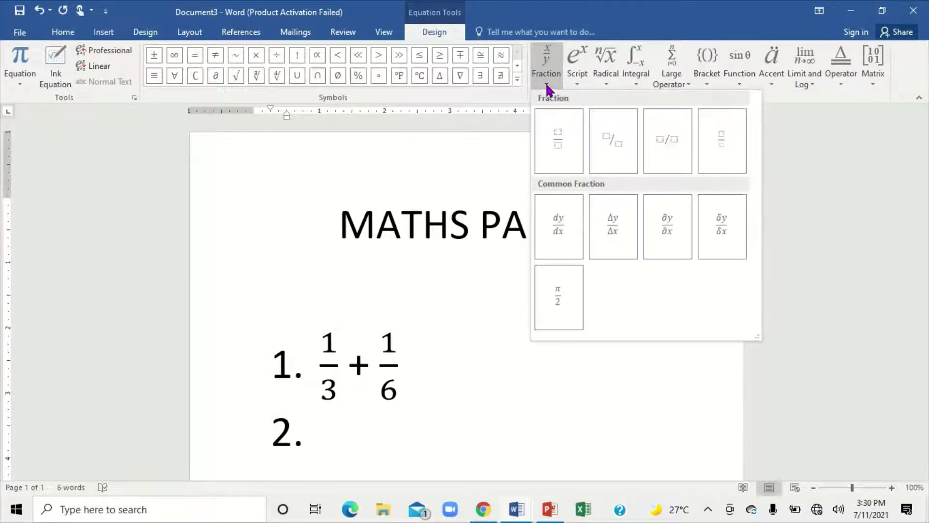
{"action": "left_click", "coordinate": [557, 135]}
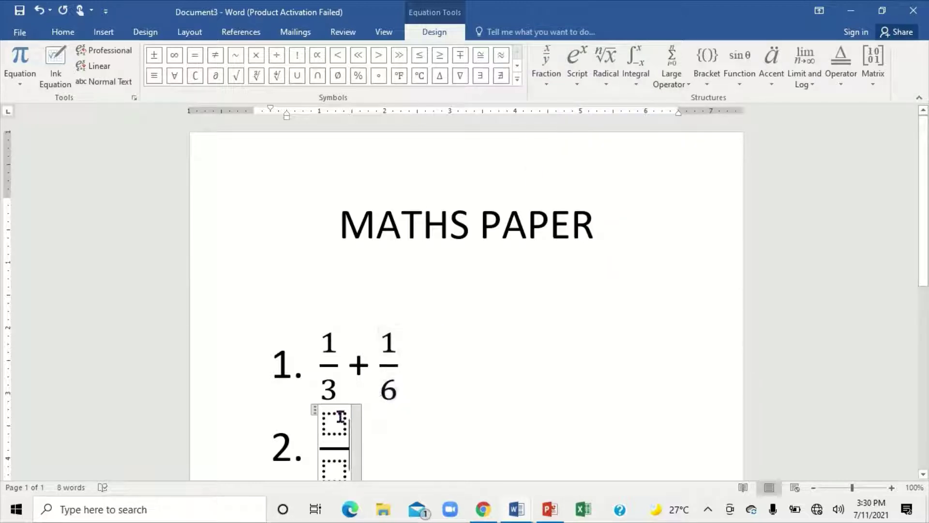
{"action": "left_click", "coordinate": [334, 420]}
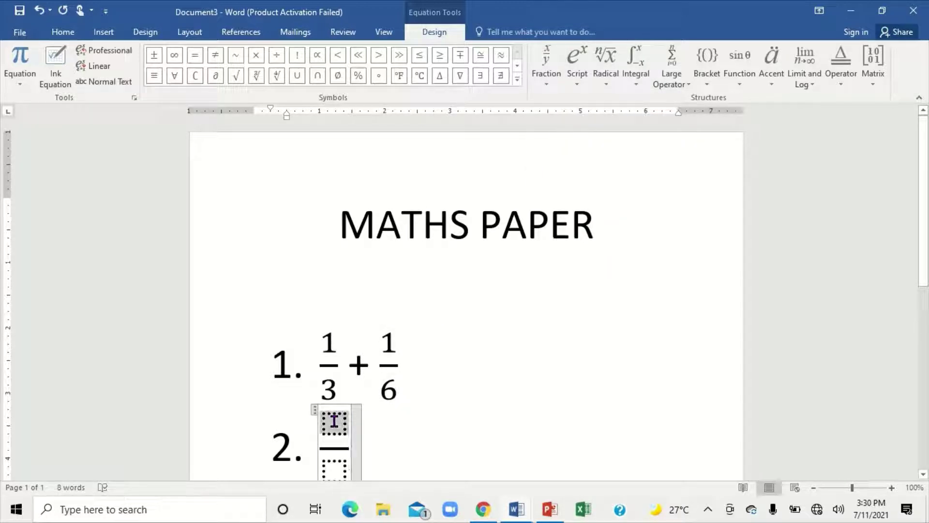
{"action": "type", "text": "2"}
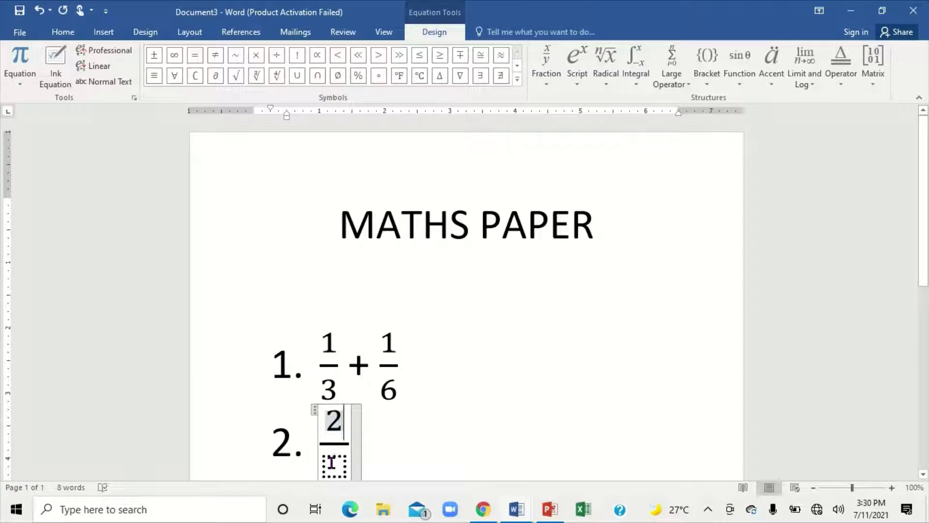
{"action": "left_click", "coordinate": [332, 462]}
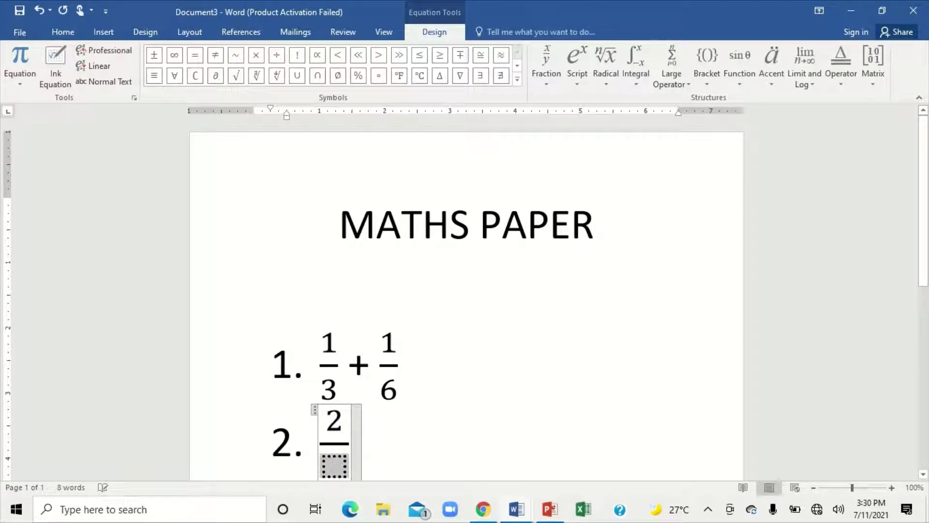
{"action": "type", "text": "4"}
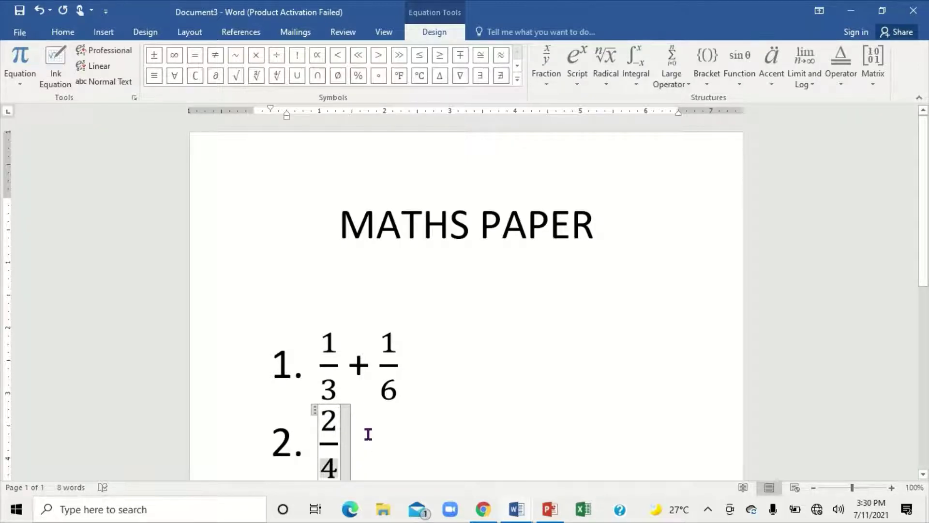
{"action": "left_click", "coordinate": [368, 434]}
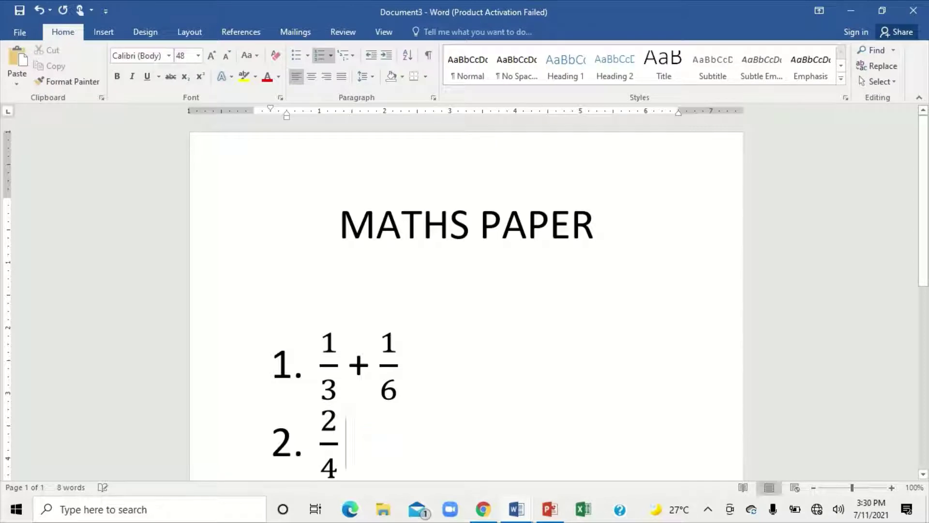
Step: Append a minus sign and the stacked fraction 2 over 8 to item 2
{"action": "type", "text": " -"}
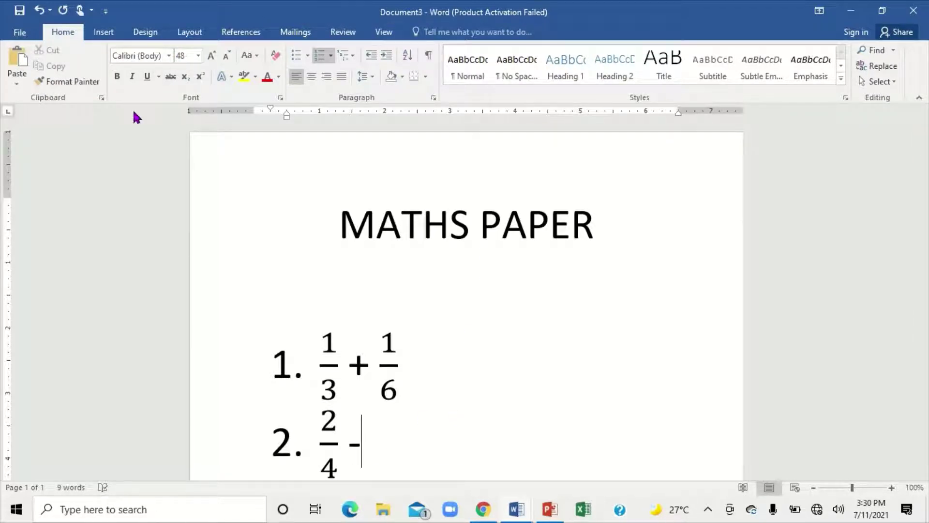
{"action": "left_click", "coordinate": [113, 36]}
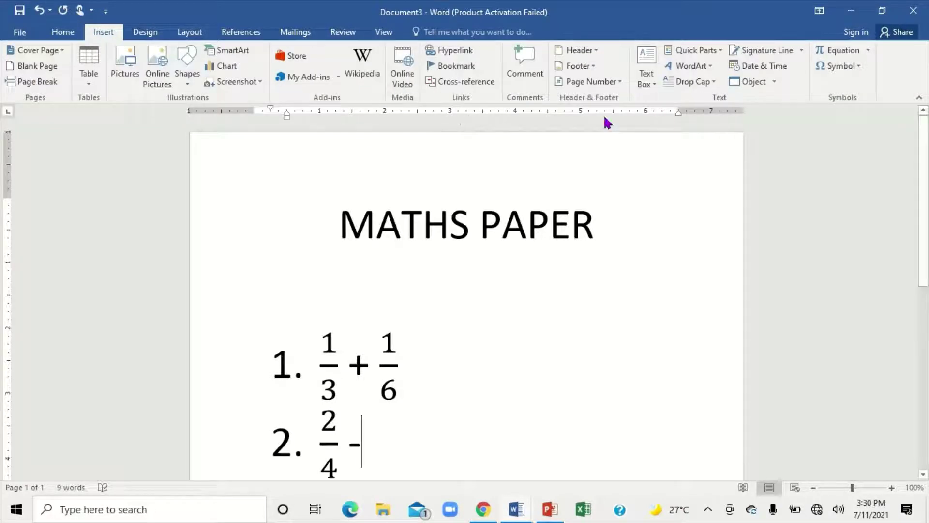
{"action": "left_click", "coordinate": [832, 51]}
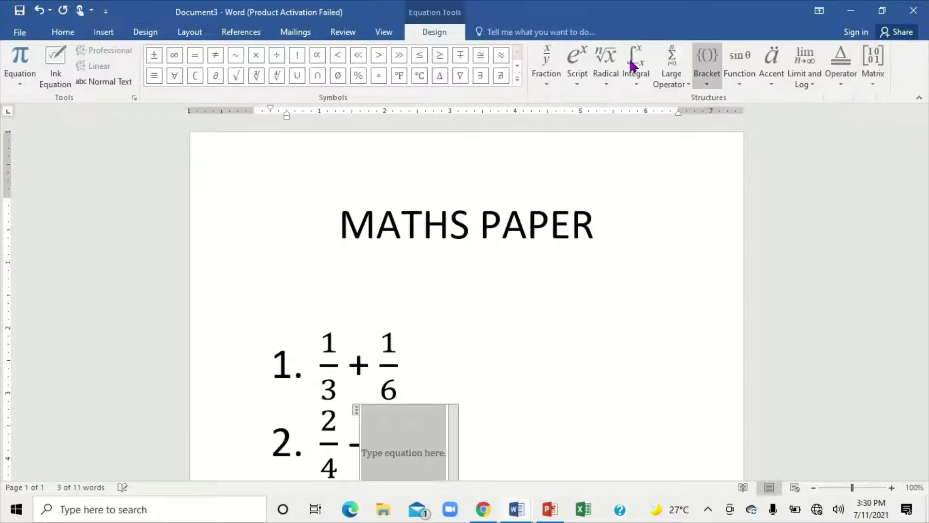
{"action": "left_click", "coordinate": [546, 68]}
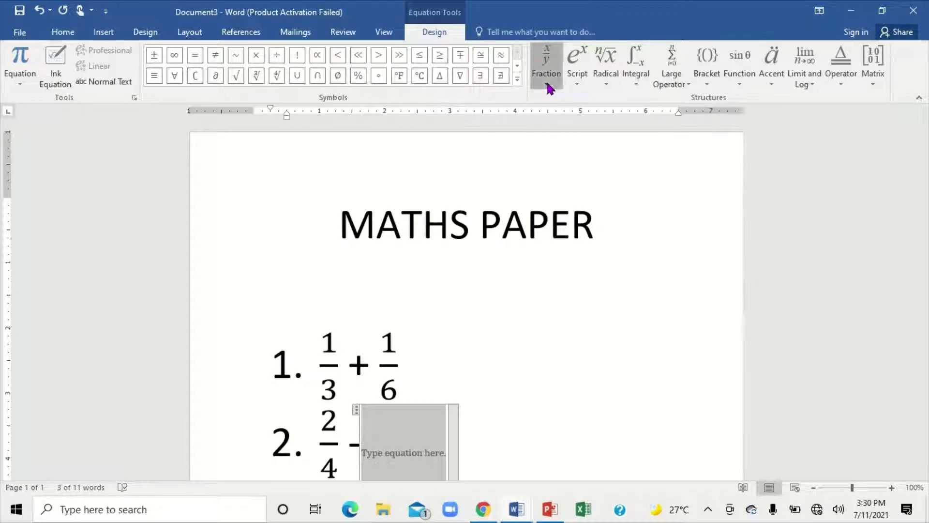
{"action": "left_click", "coordinate": [554, 137]}
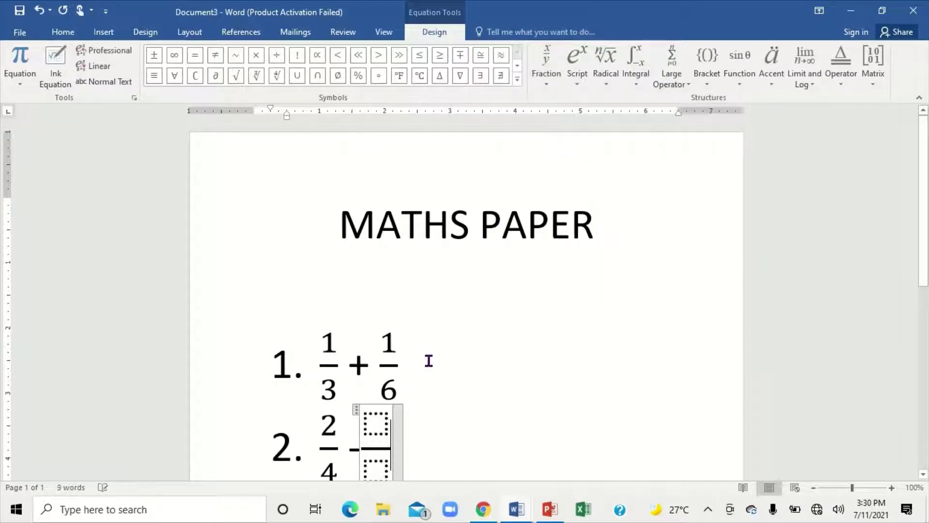
{"action": "left_click", "coordinate": [373, 427]}
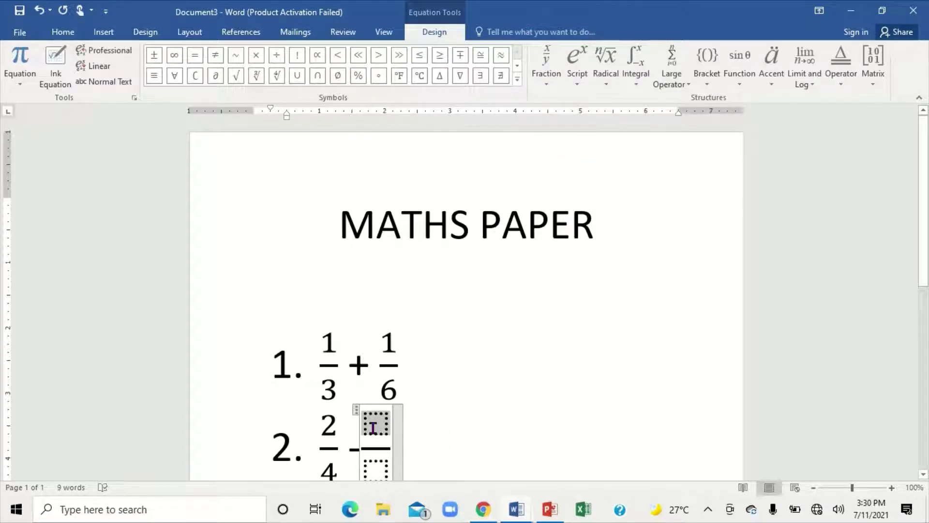
{"action": "type", "text": "2"}
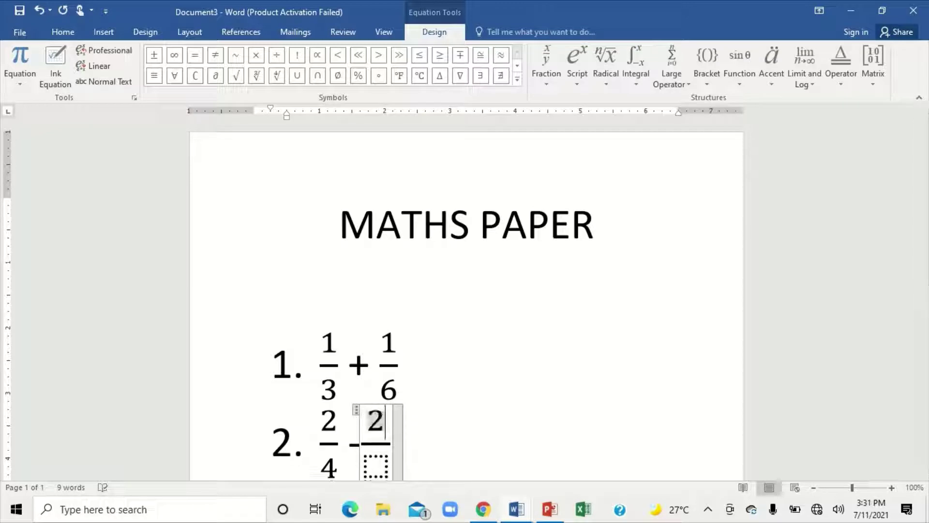
{"action": "left_click", "coordinate": [378, 462]}
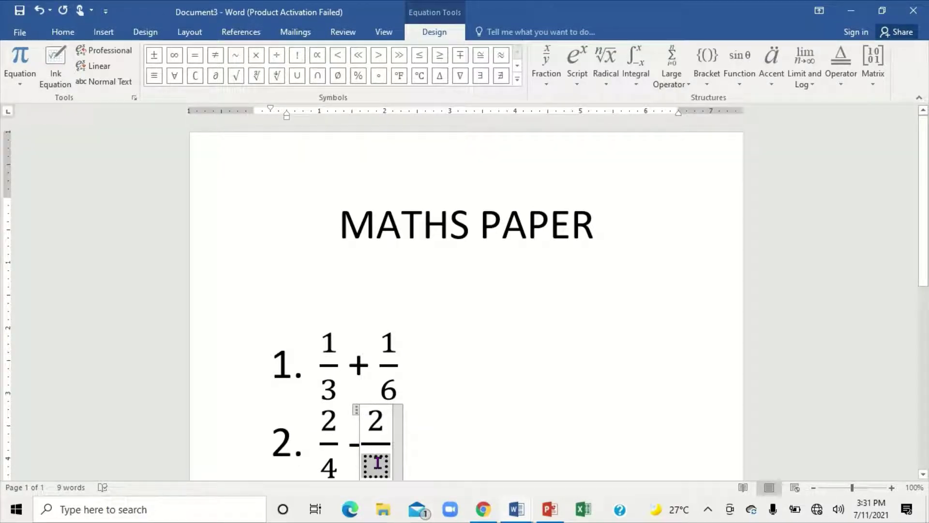
{"action": "type", "text": "8"}
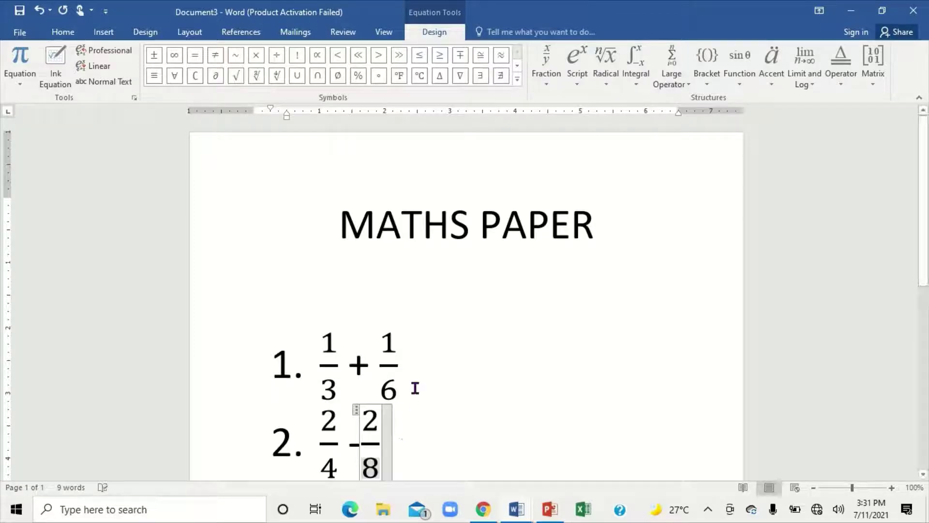
{"action": "left_click", "coordinate": [418, 361]}
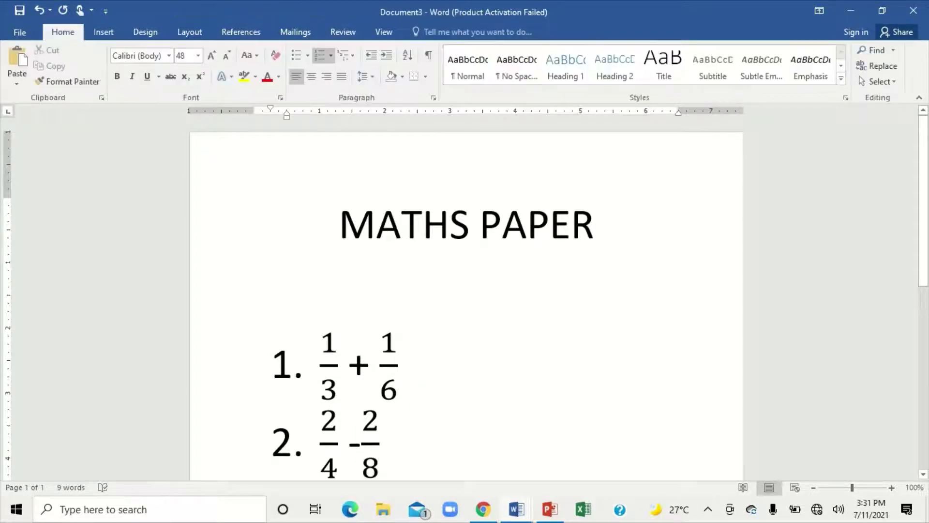
Step: Remove the accidentally added extra numbered line
{"action": "key", "text": "Return"}
{"action": "key", "text": "alt+equal"}
{"action": "key", "text": "BackSpace"}
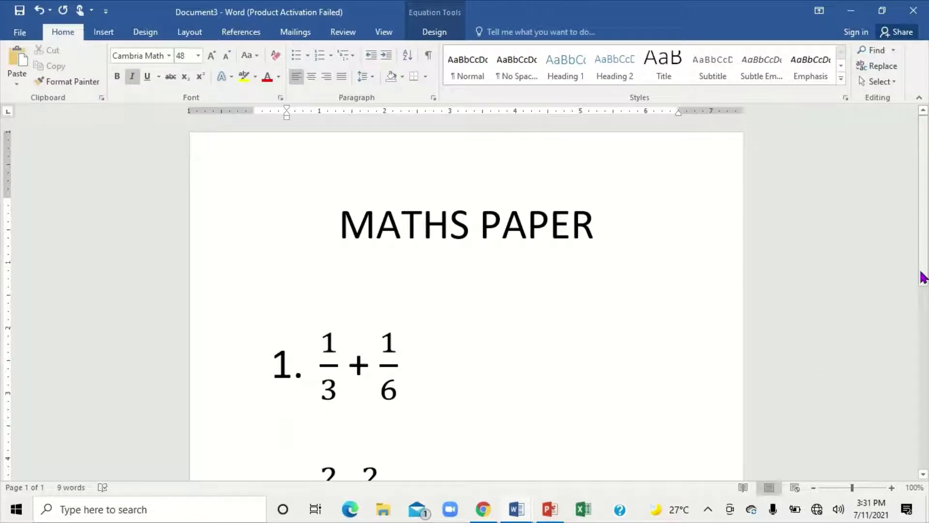
{"action": "left_click_drag", "start_coordinate": [921, 278], "coordinate": [924, 332]}
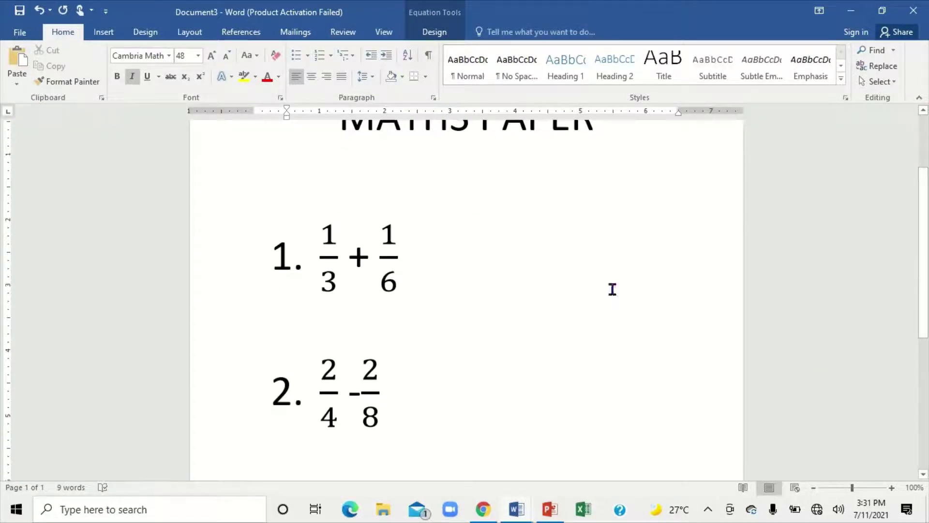
Step: Delete the extra space before 2/8 and start numbered item 3
{"action": "left_click", "coordinate": [358, 391]}
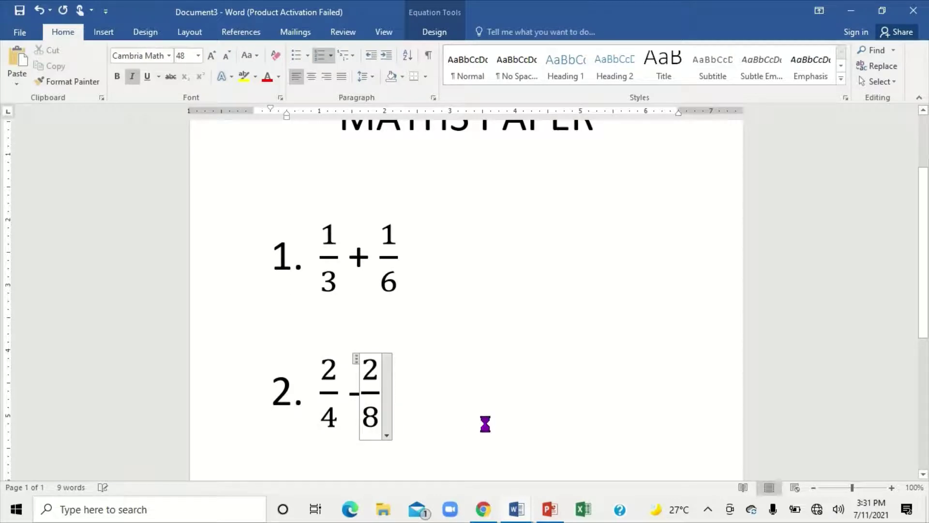
{"action": "key", "text": "BackSpace"}
{"action": "left_click", "coordinate": [485, 382]}
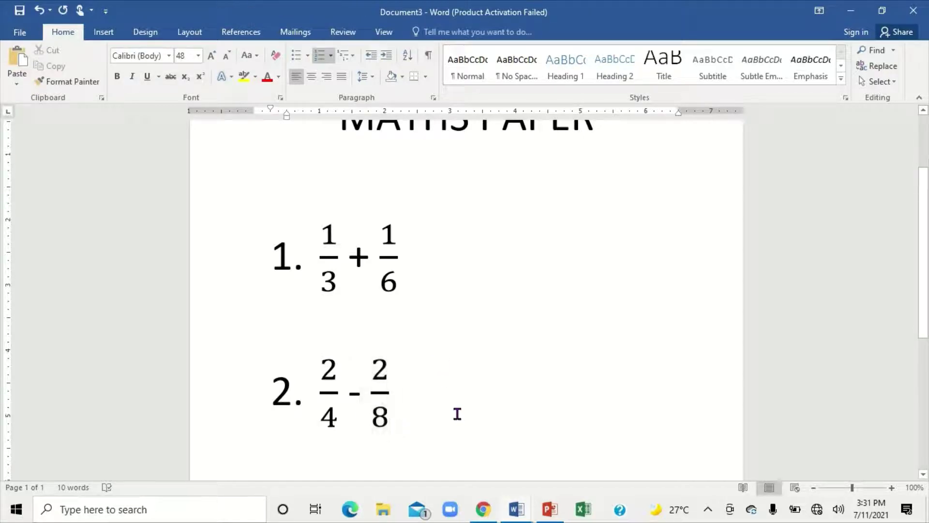
{"action": "key", "text": "Return"}
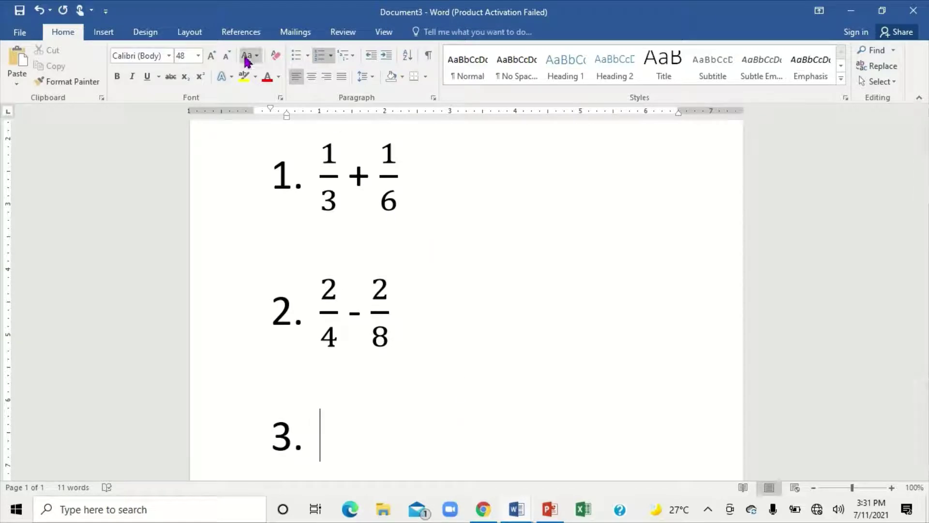
Step: Insert a new equation with an empty stacked fraction in item 3
{"action": "left_click", "coordinate": [109, 34]}
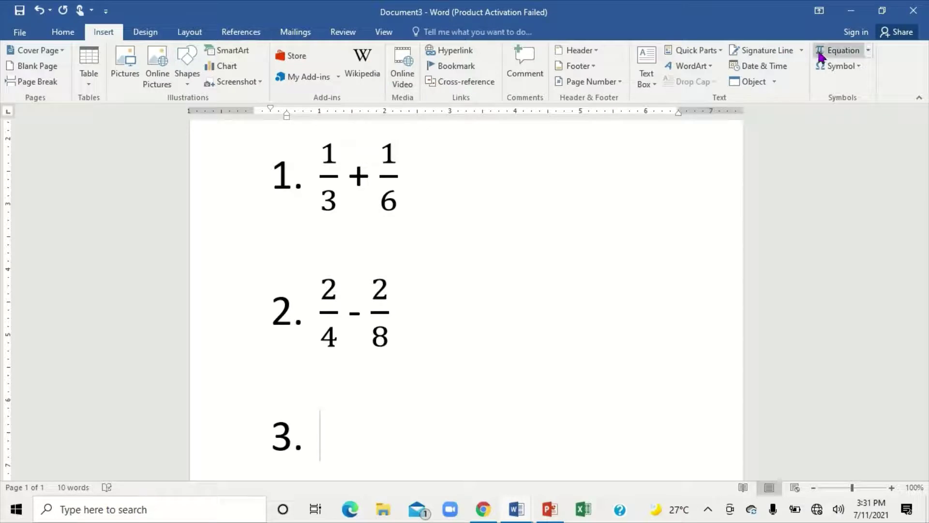
{"action": "left_click", "coordinate": [821, 57]}
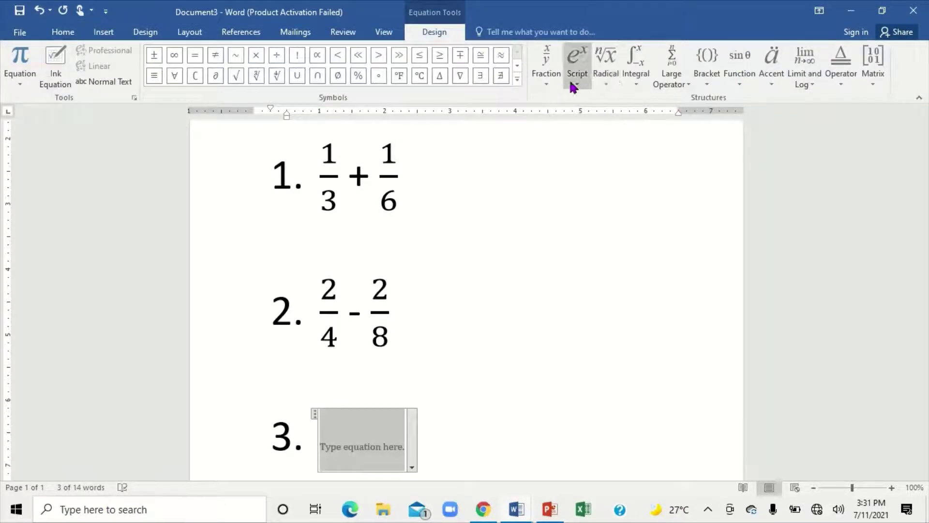
{"action": "left_click", "coordinate": [551, 87]}
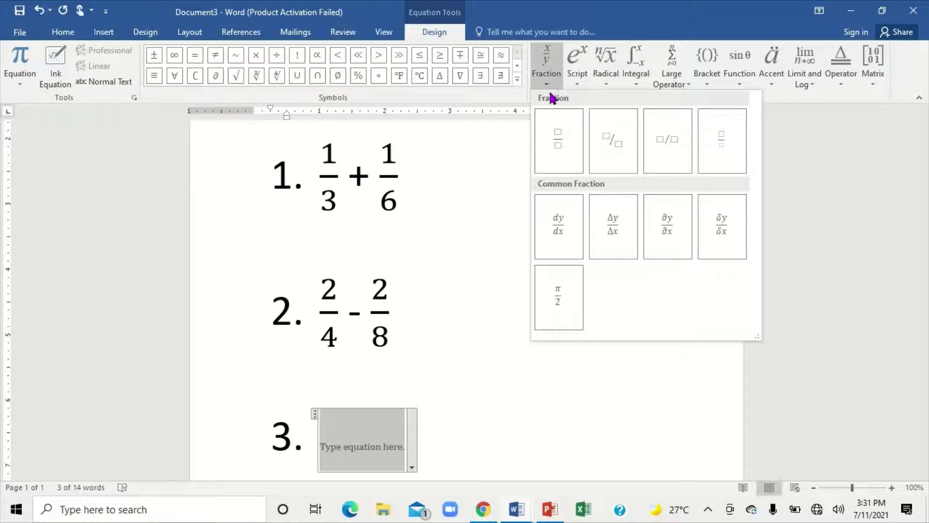
{"action": "left_click", "coordinate": [561, 146]}
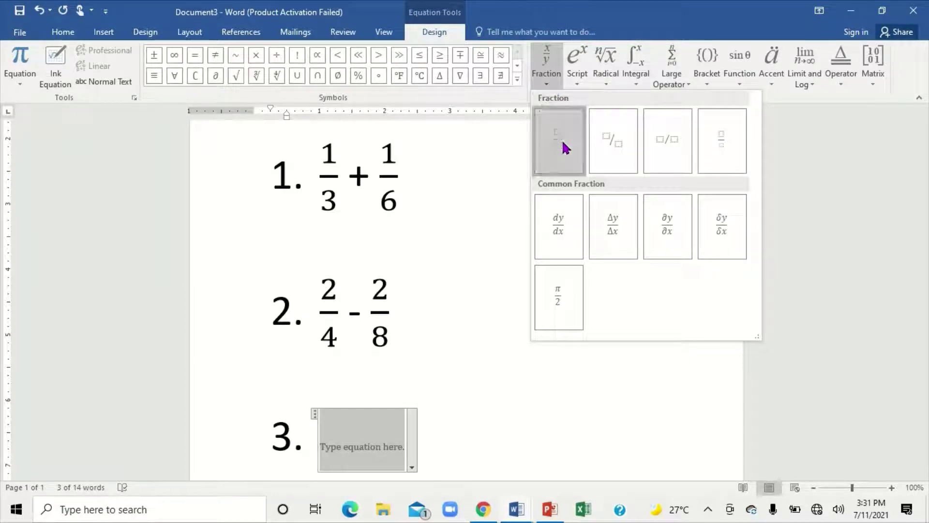
Step: Fill the fraction with x_y² over e^−iωt, then start item 4
{"action": "left_click", "coordinate": [577, 86]}
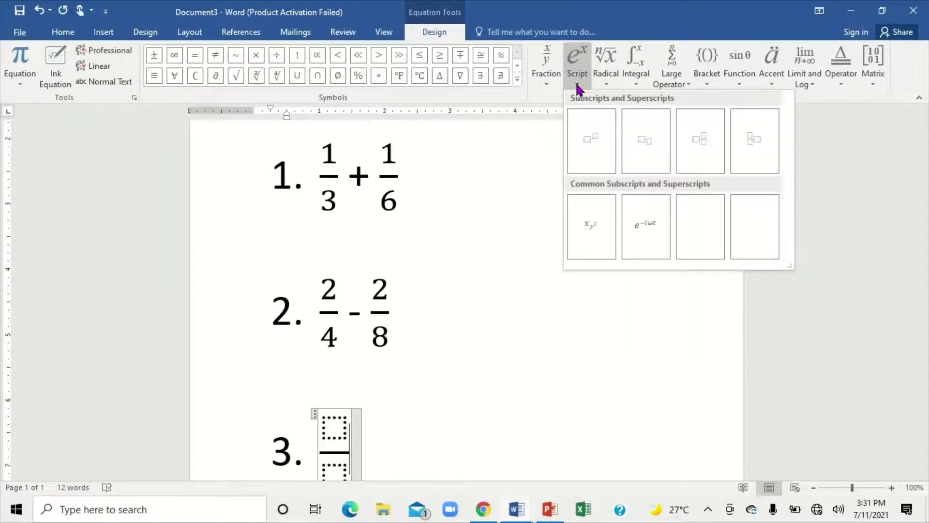
{"action": "left_click", "coordinate": [337, 427]}
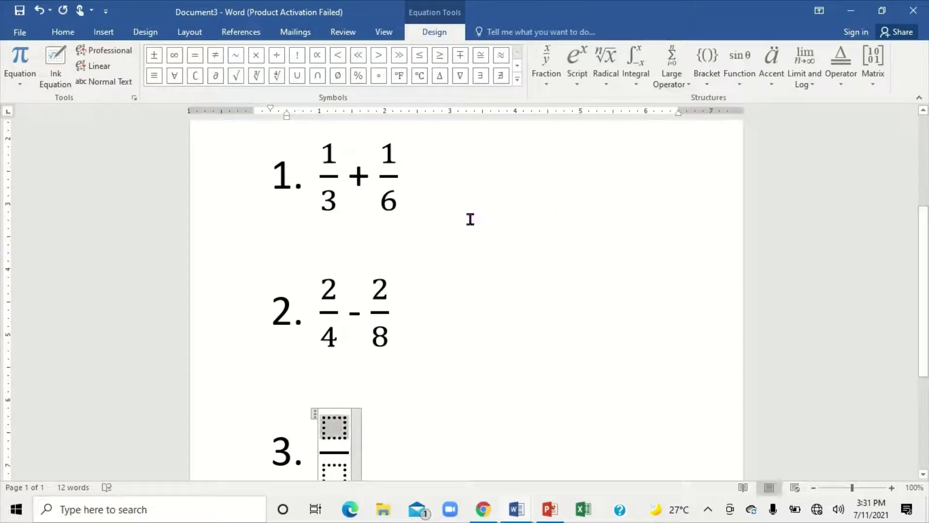
{"action": "left_click", "coordinate": [576, 84]}
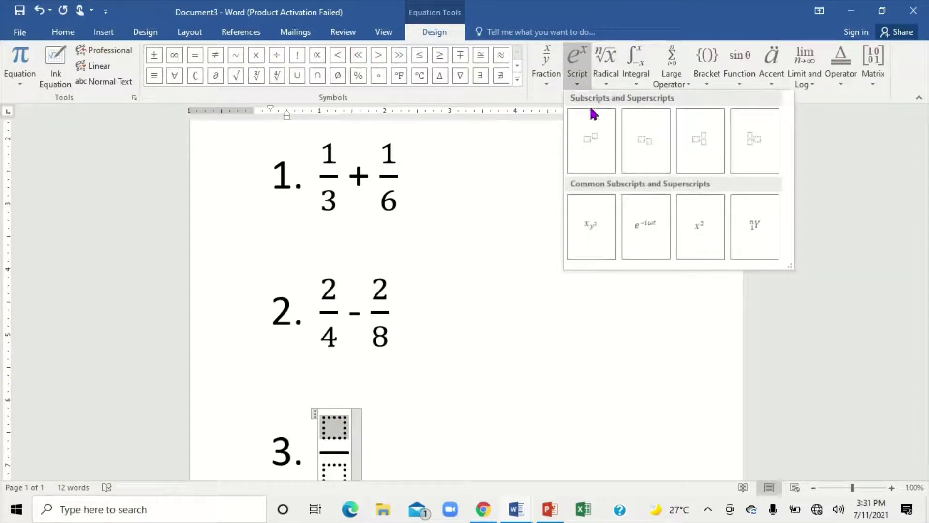
{"action": "left_click", "coordinate": [600, 227]}
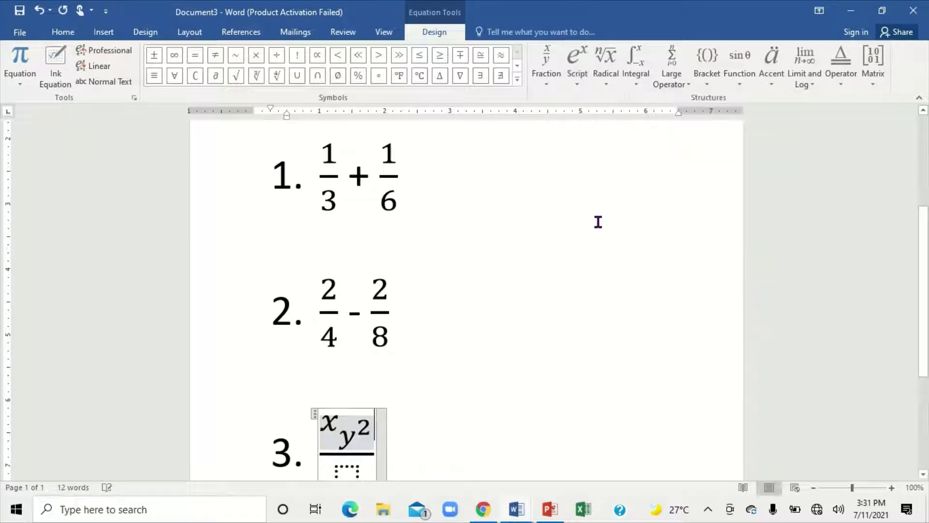
{"action": "left_click", "coordinate": [345, 470]}
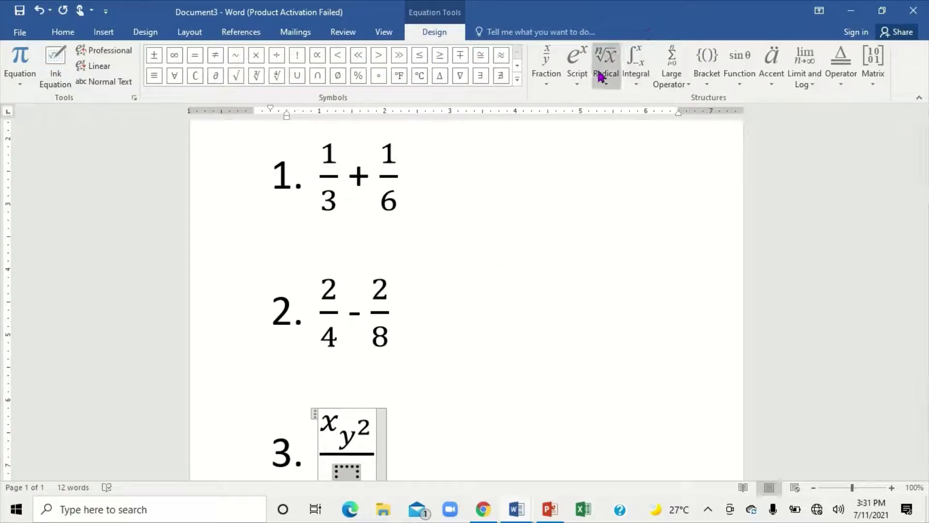
{"action": "left_click", "coordinate": [578, 84]}
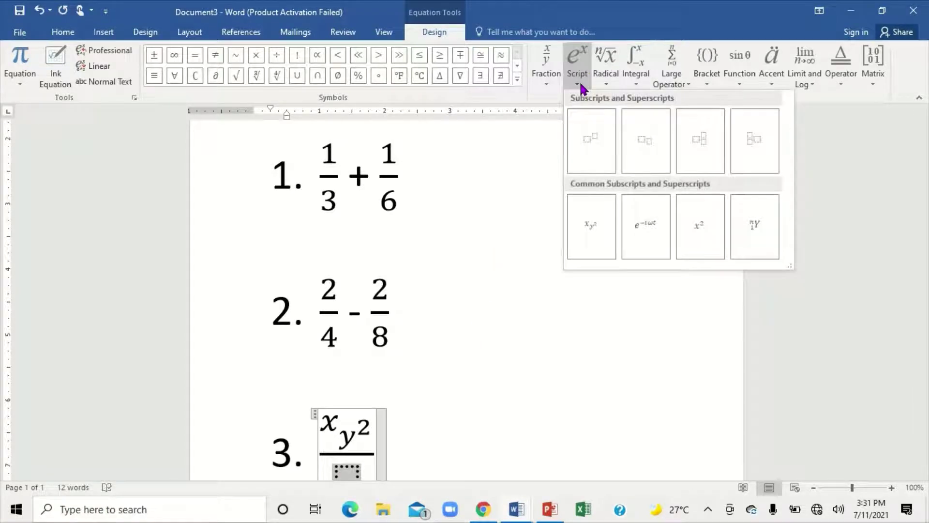
{"action": "left_click", "coordinate": [633, 241]}
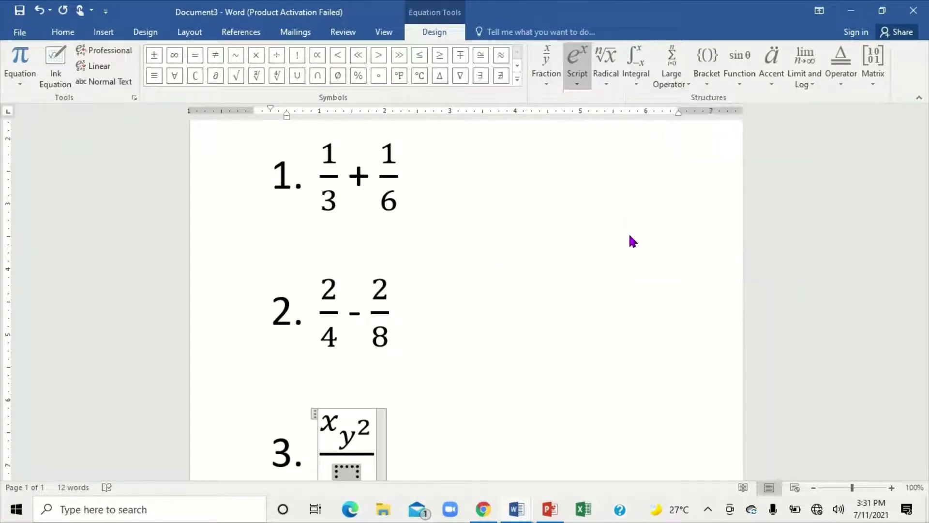
{"action": "left_click", "coordinate": [497, 432]}
{"action": "key", "text": "Return"}
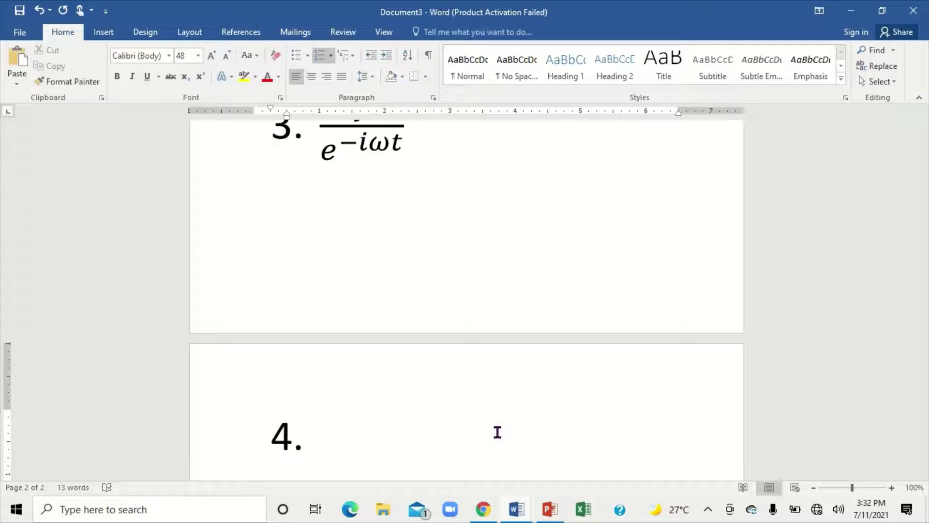
Step: Enter 45CM² as item 4 with a superscript 2, then turn superscript back off
{"action": "type", "text": "45"}
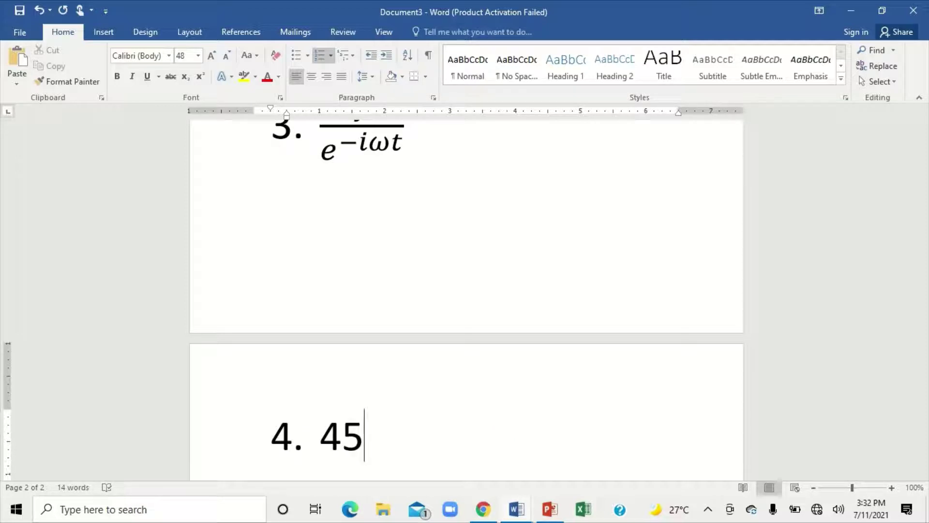
{"action": "type", "text": "CM"}
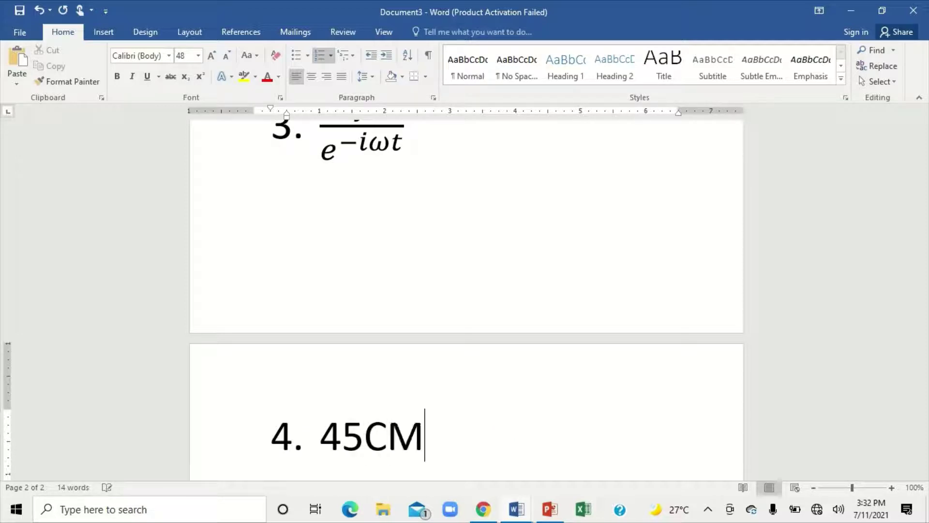
{"action": "type", "text": "2"}
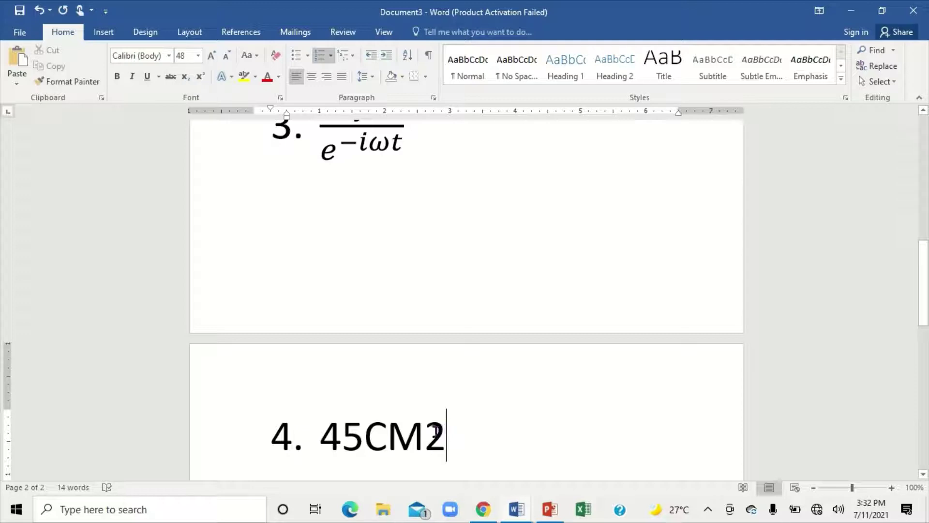
{"action": "left_click_drag", "start_coordinate": [438, 439], "coordinate": [425, 438]}
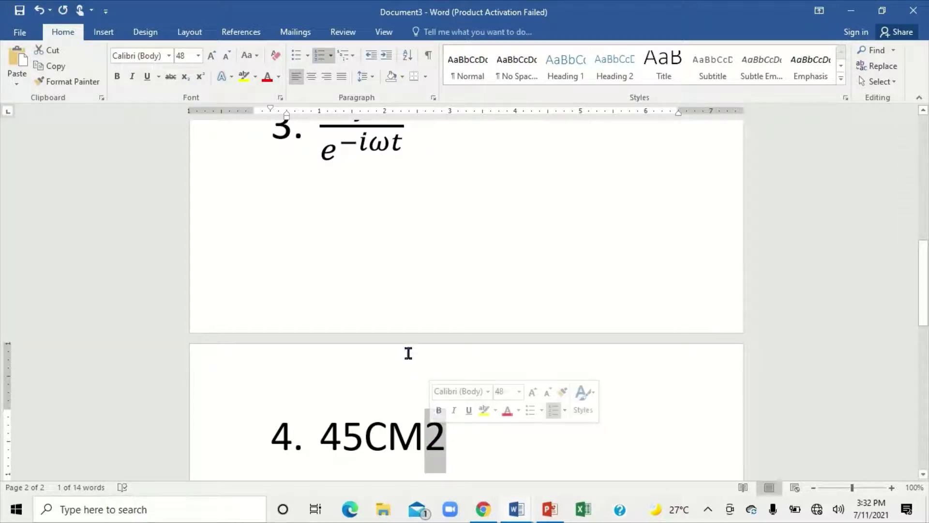
{"action": "left_click", "coordinate": [201, 78]}
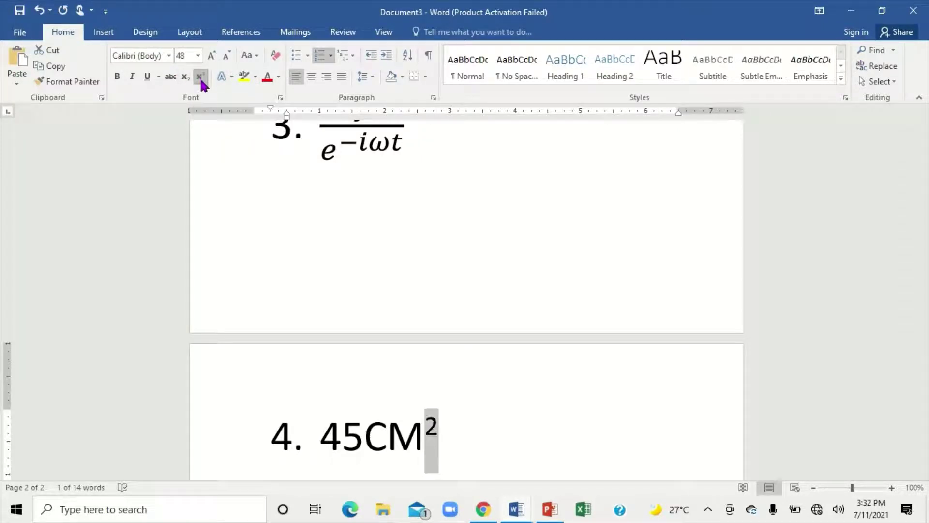
{"action": "left_click", "coordinate": [262, 385]}
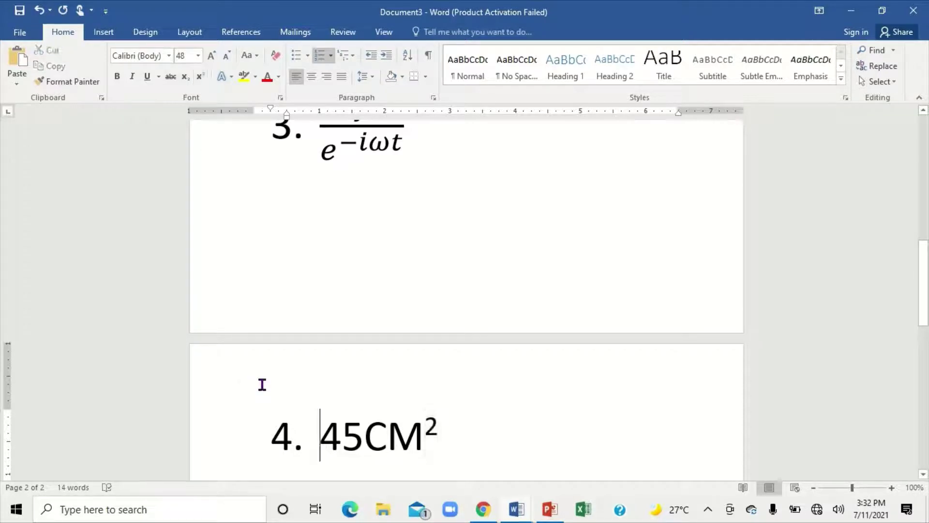
{"action": "left_click", "coordinate": [448, 430]}
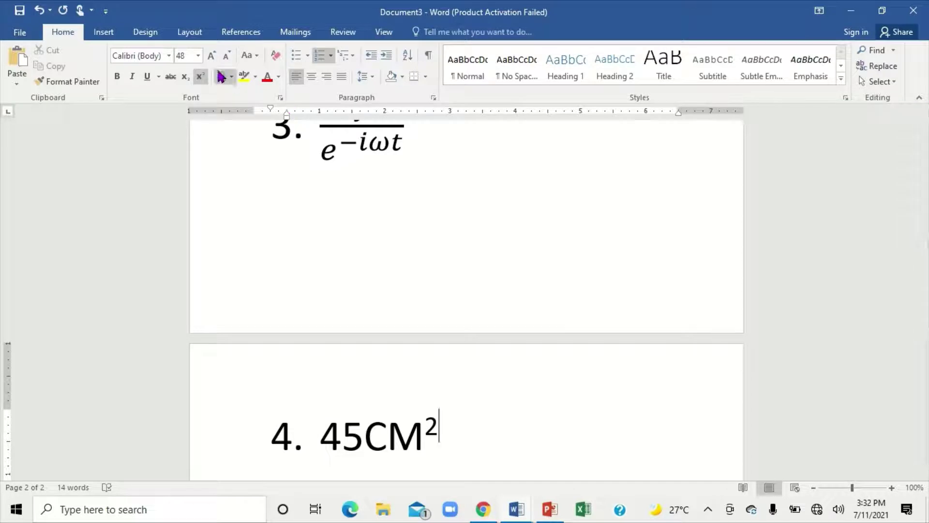
{"action": "left_click", "coordinate": [202, 80]}
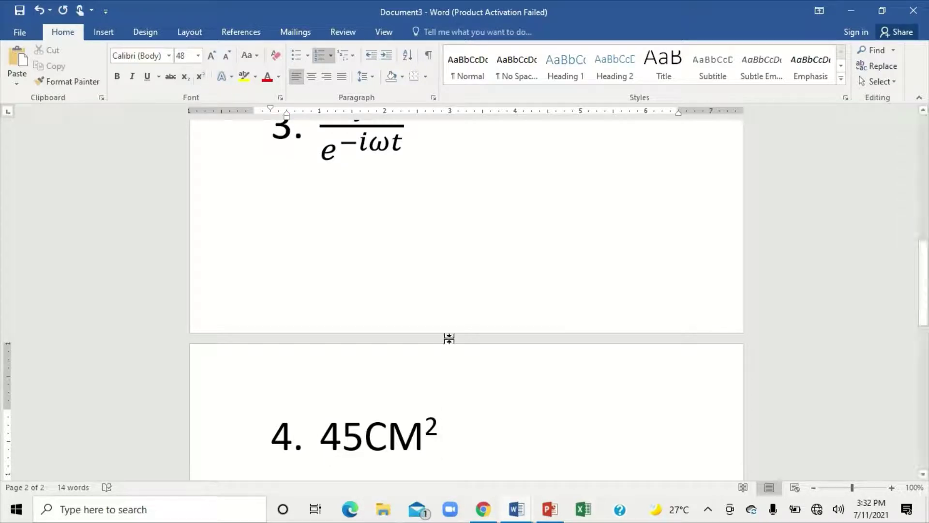
Step: Add item 5 reading 55CM² with a superscript 2, then turn superscript back off
{"action": "key", "text": "Return"}
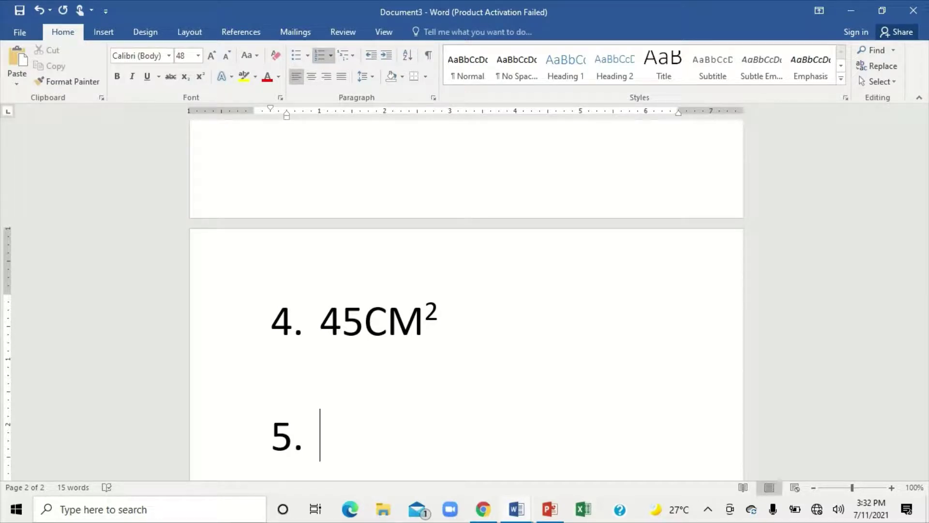
{"action": "type", "text": "55"}
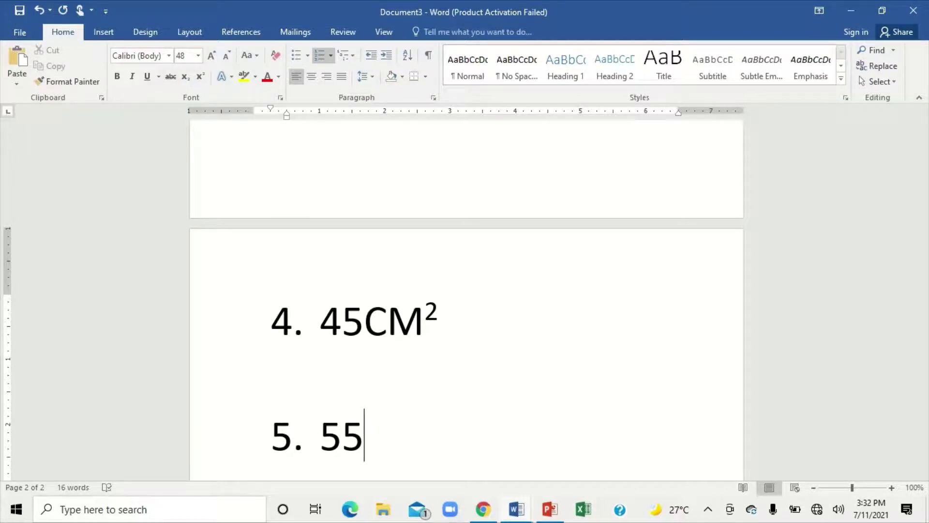
{"action": "type", "text": "CM"}
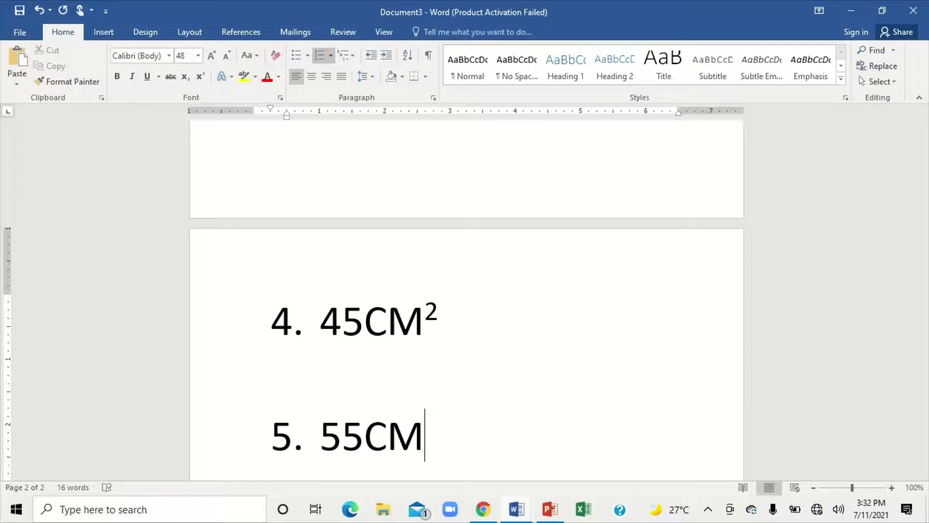
{"action": "type", "text": "2"}
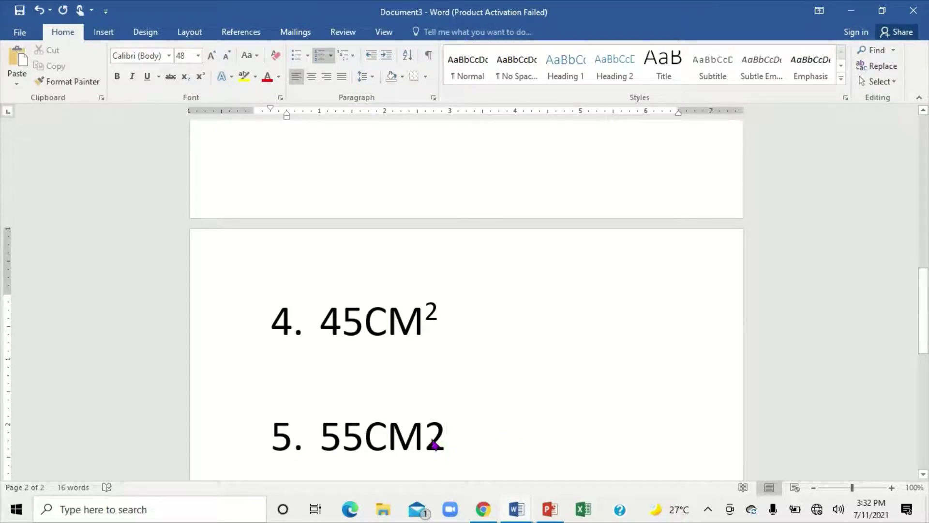
{"action": "left_click_drag", "start_coordinate": [434, 442], "coordinate": [425, 438]}
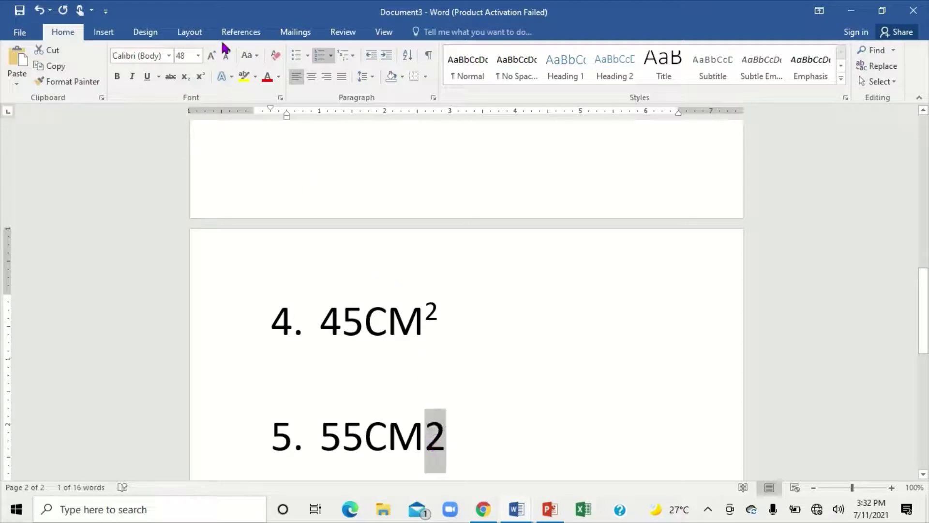
{"action": "left_click", "coordinate": [199, 77]}
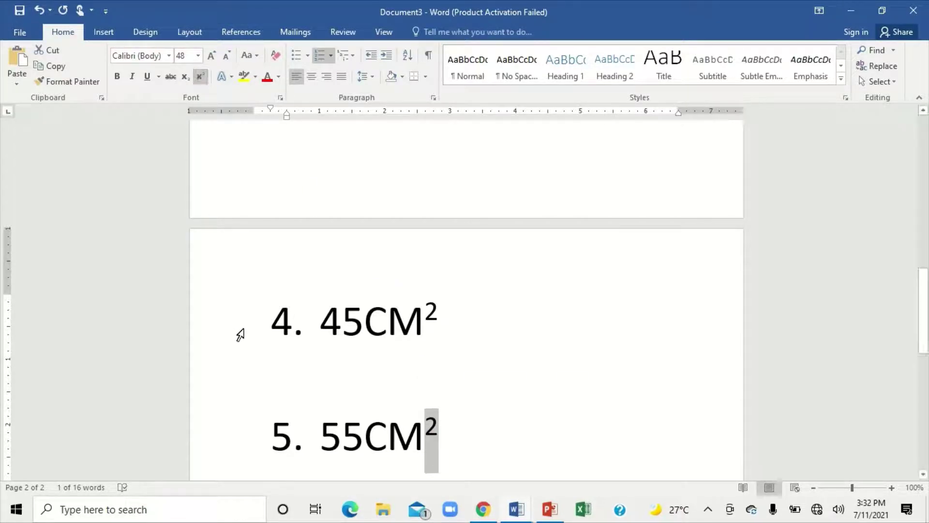
{"action": "left_click", "coordinate": [322, 377]}
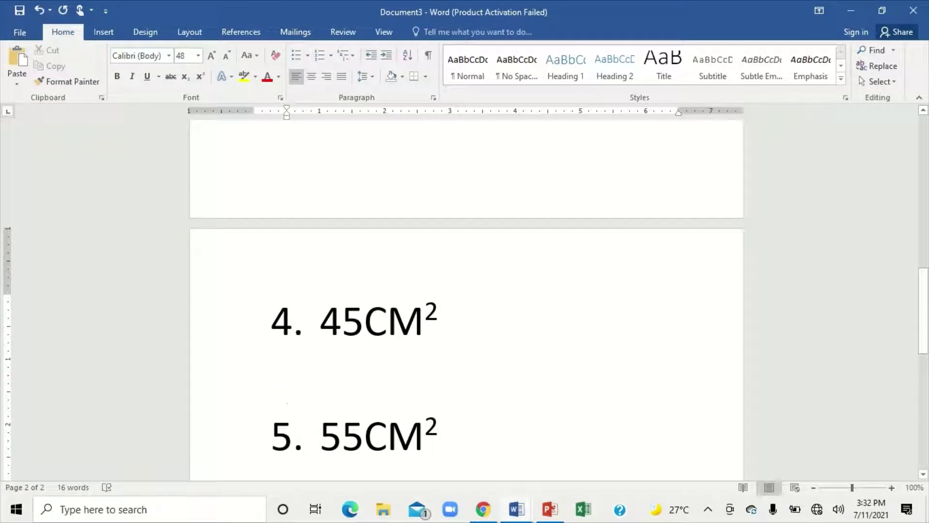
{"action": "left_click", "coordinate": [439, 426]}
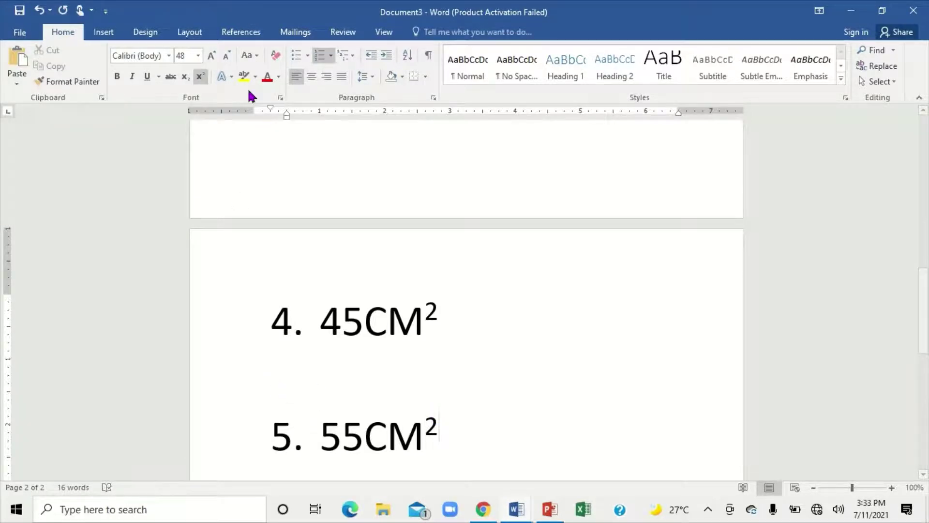
{"action": "left_click", "coordinate": [200, 78]}
Step: Add item 6 as H₂O with a subscript 2, and item 7 reading 90
{"action": "key", "text": "Return"}
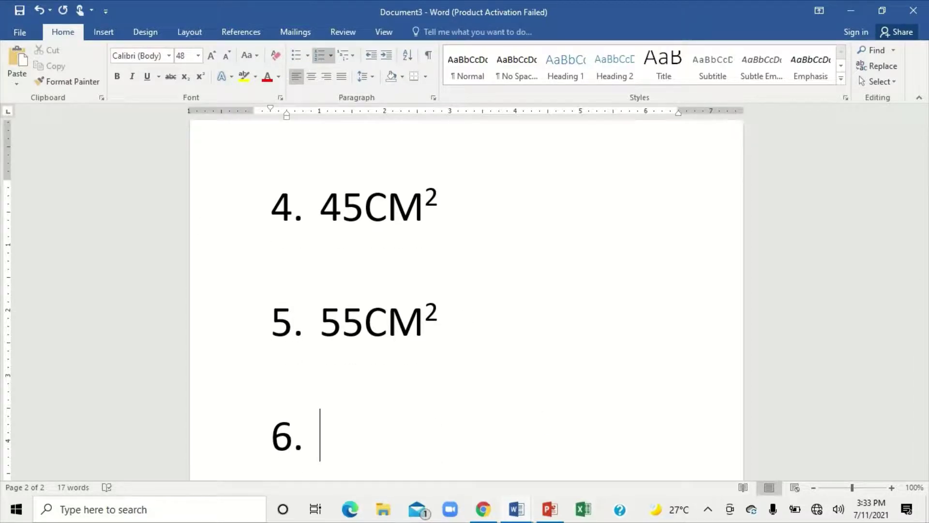
{"action": "type", "text": "H"}
{"action": "type", "text": "2"}
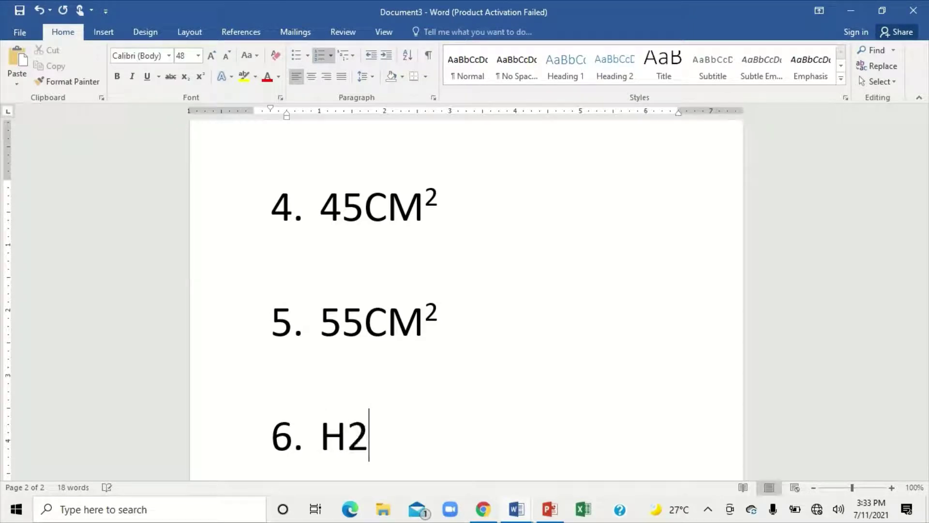
{"action": "type", "text": "O"}
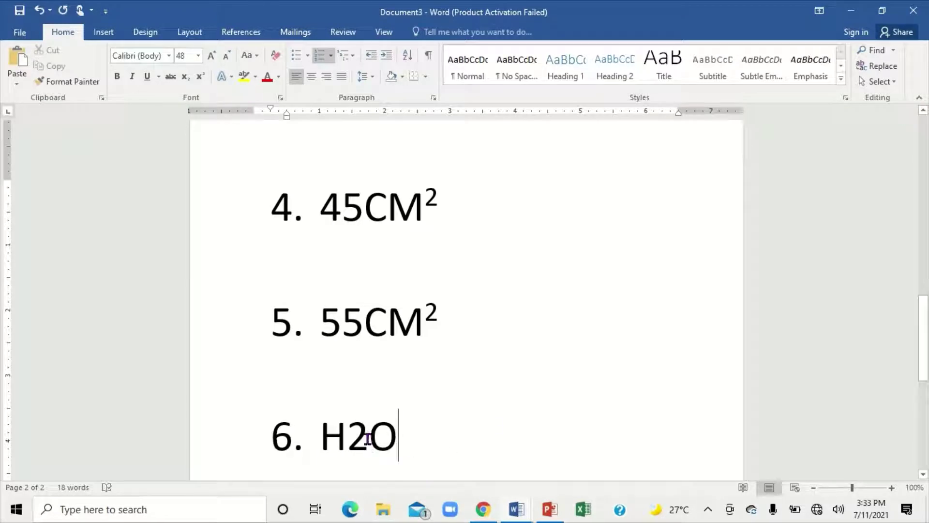
{"action": "left_click_drag", "start_coordinate": [369, 444], "coordinate": [347, 443]}
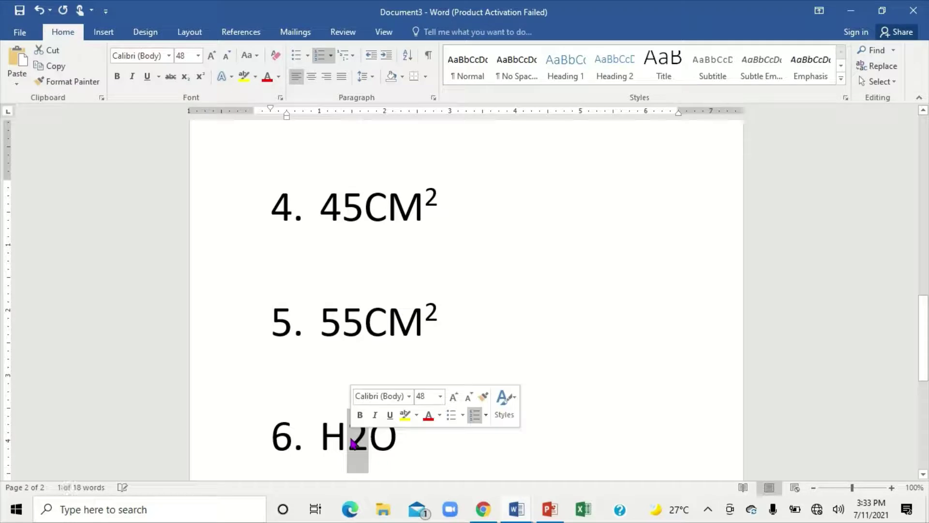
{"action": "left_click", "coordinate": [186, 78]}
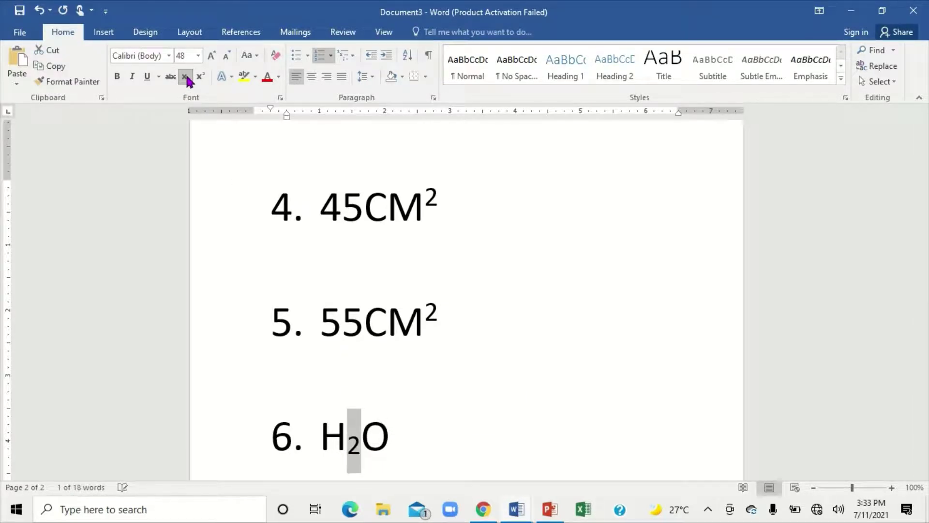
{"action": "left_click", "coordinate": [421, 418]}
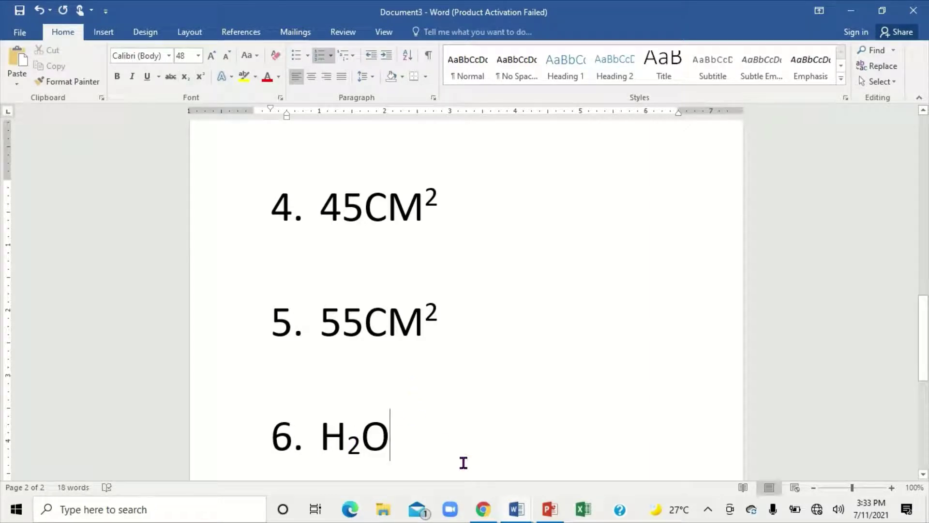
{"action": "key", "text": "Return"}
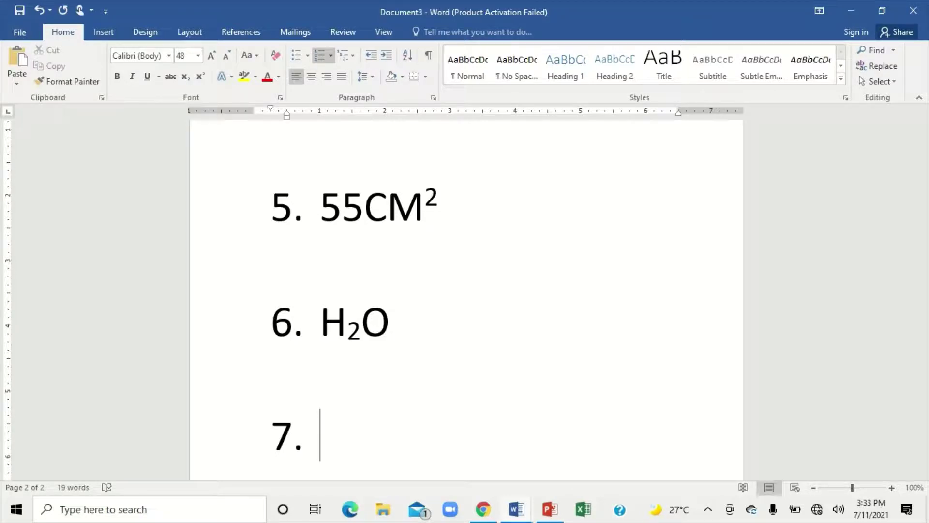
{"action": "type", "text": "90"}
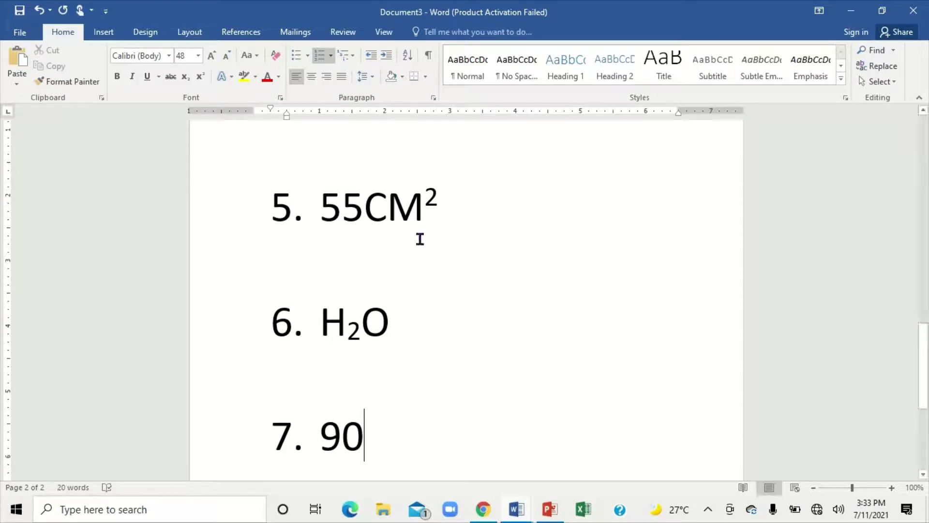
Step: Append a degree Celsius symbol to 90 through an equation, then begin empty item 8
{"action": "left_click", "coordinate": [110, 34]}
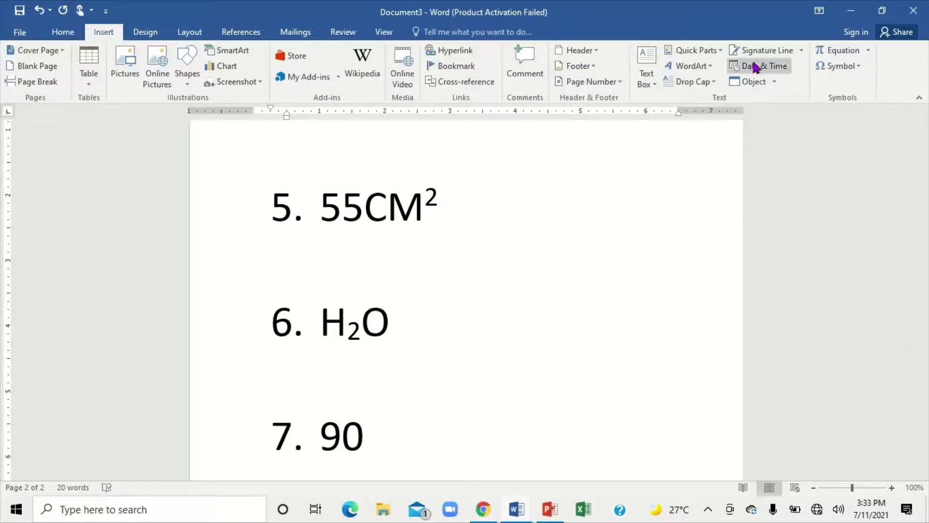
{"action": "left_click", "coordinate": [834, 51]}
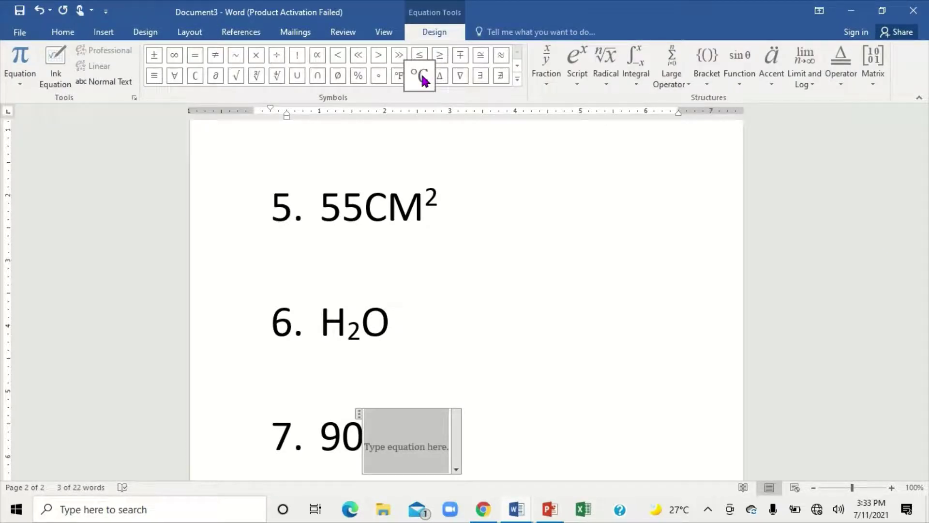
{"action": "left_click", "coordinate": [422, 81]}
{"action": "left_click", "coordinate": [455, 416]}
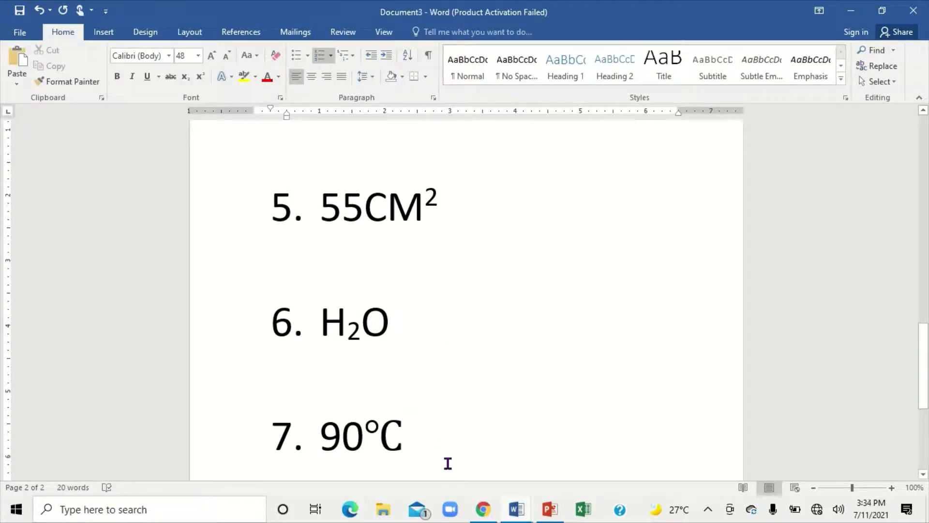
{"action": "key", "text": "Return"}
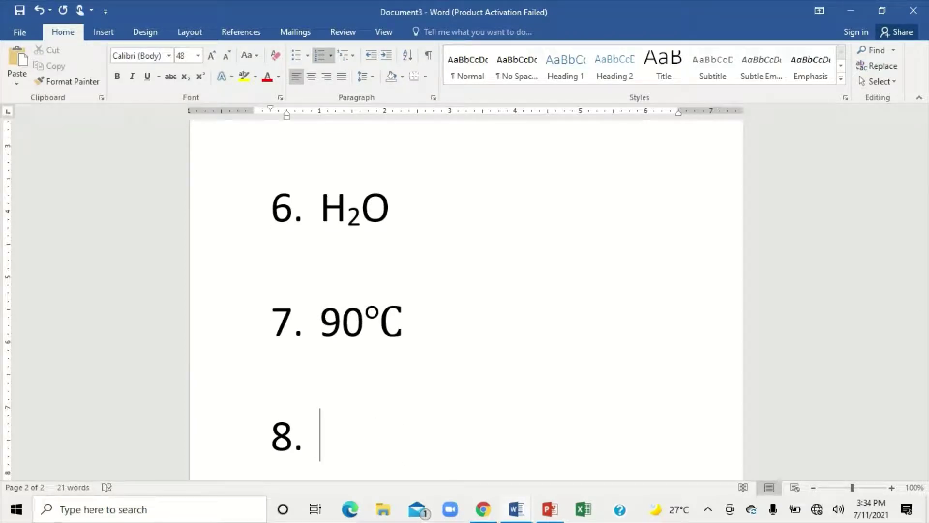
Step: Make item 8 read 20°F using an equation symbol, then begin item 9
{"action": "type", "text": "2"}
{"action": "type", "text": "0"}
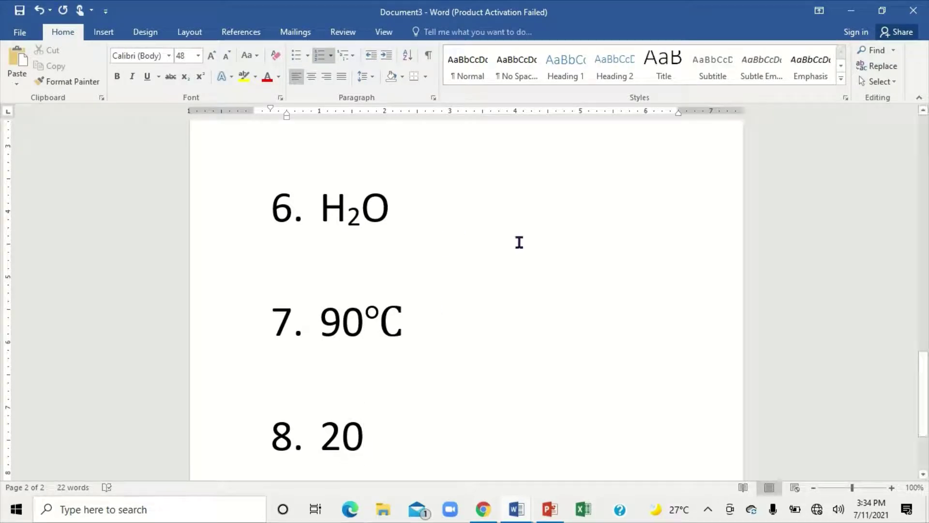
{"action": "left_click", "coordinate": [101, 32]}
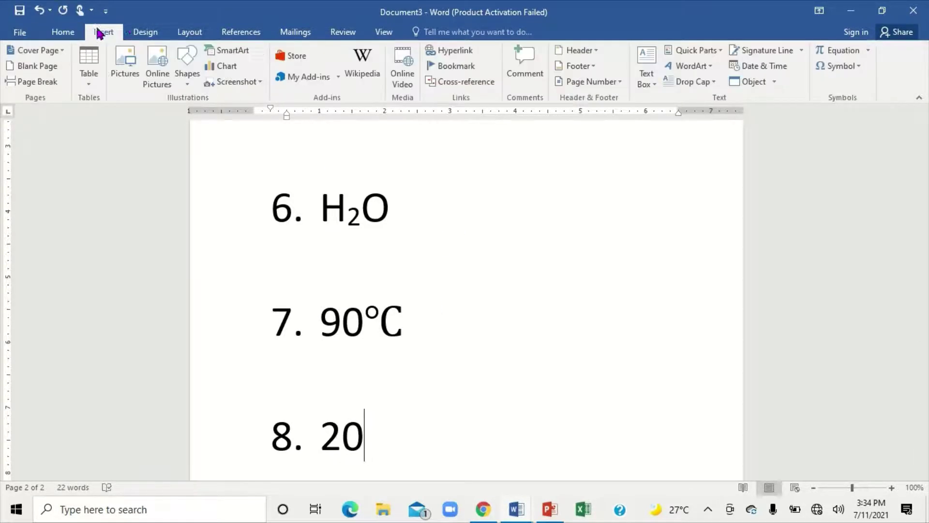
{"action": "left_click", "coordinate": [838, 51]}
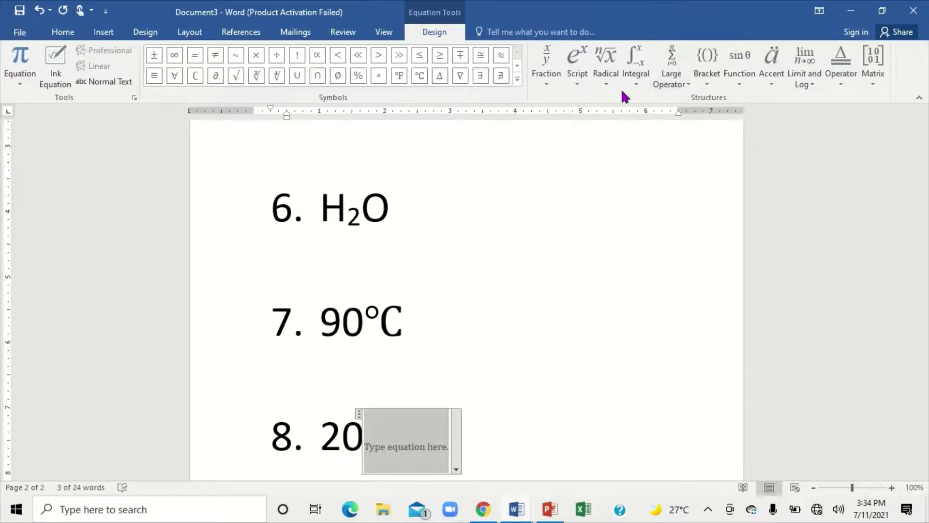
{"action": "left_click", "coordinate": [399, 76]}
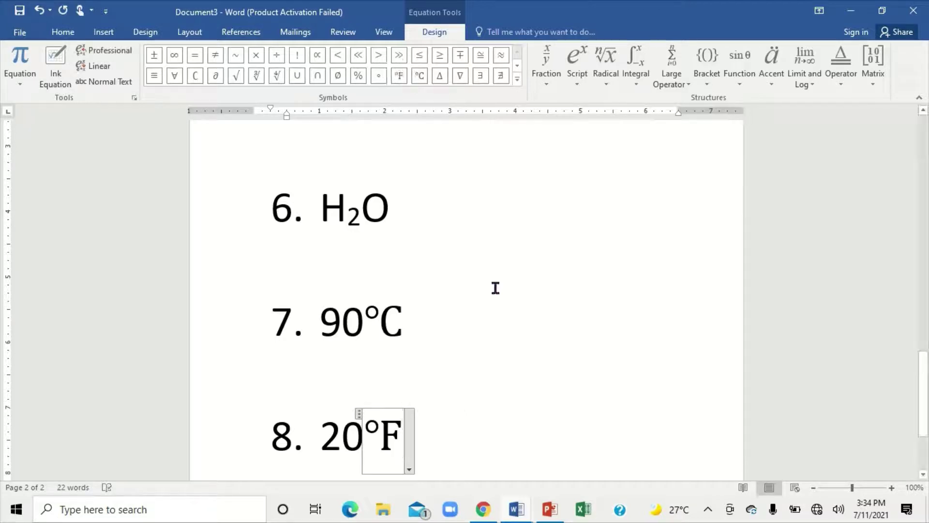
{"action": "left_click", "coordinate": [457, 414]}
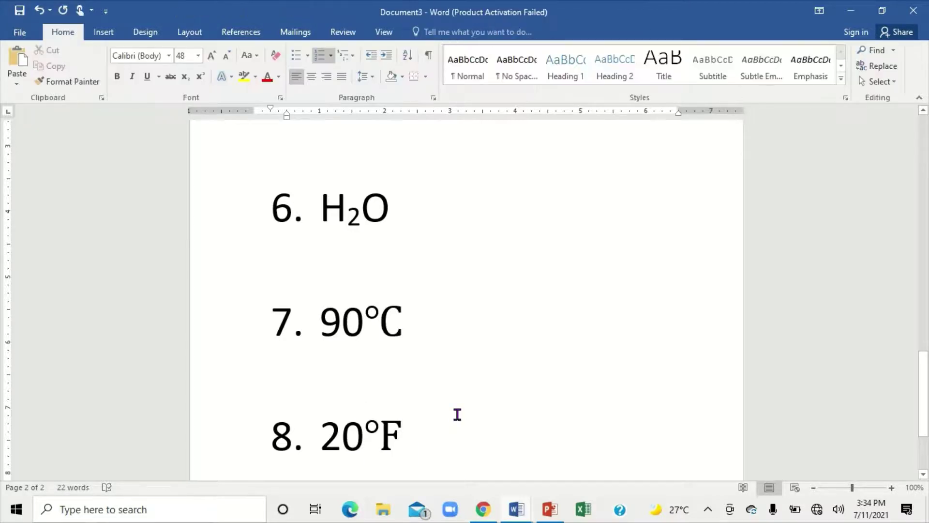
{"action": "key", "text": "Return"}
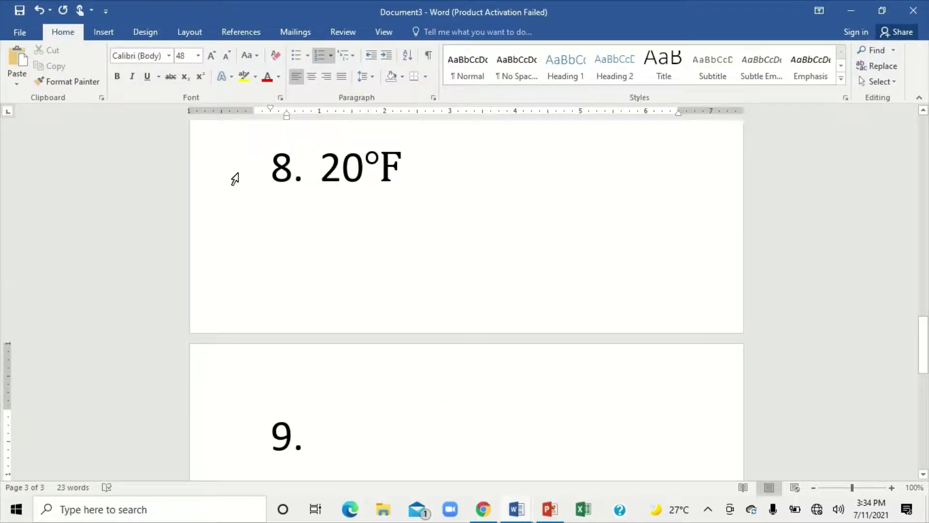
Step: Draw a rectangle shape beside item 9
{"action": "left_click", "coordinate": [110, 34]}
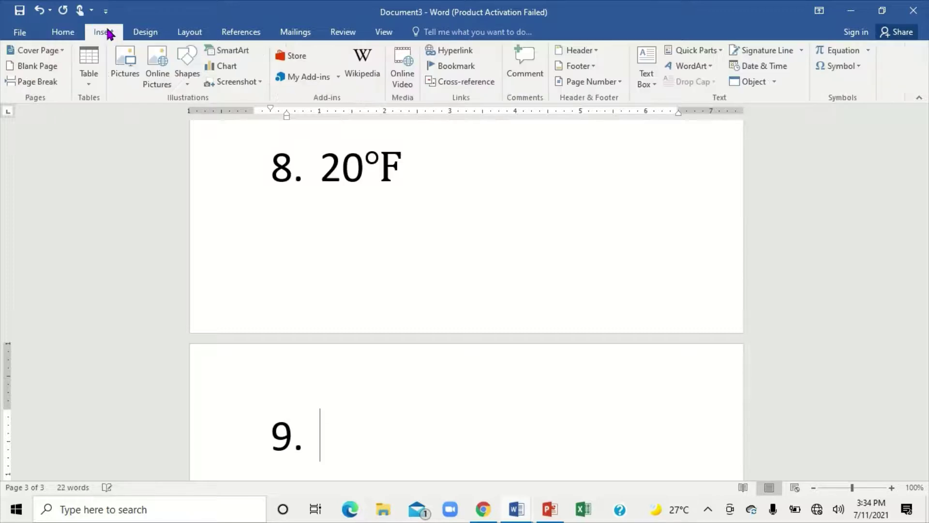
{"action": "left_click", "coordinate": [188, 87]}
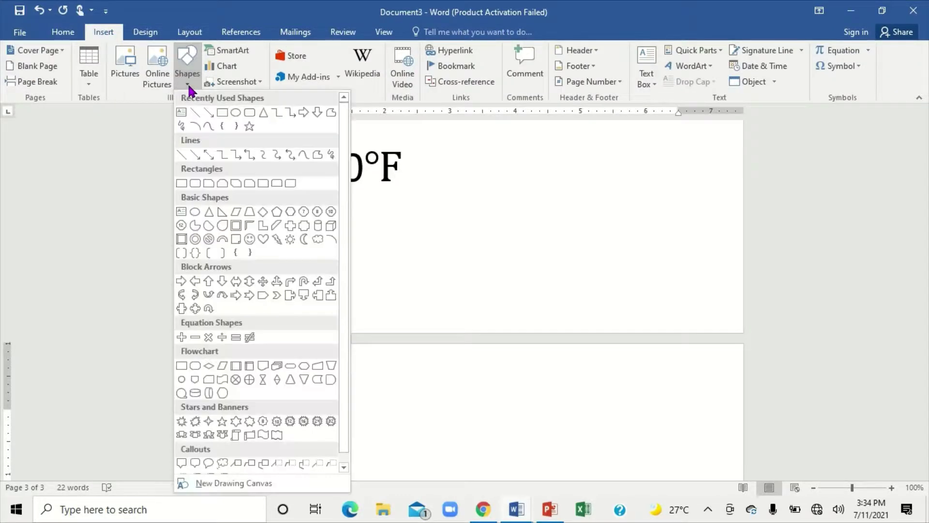
{"action": "left_click", "coordinate": [222, 112]}
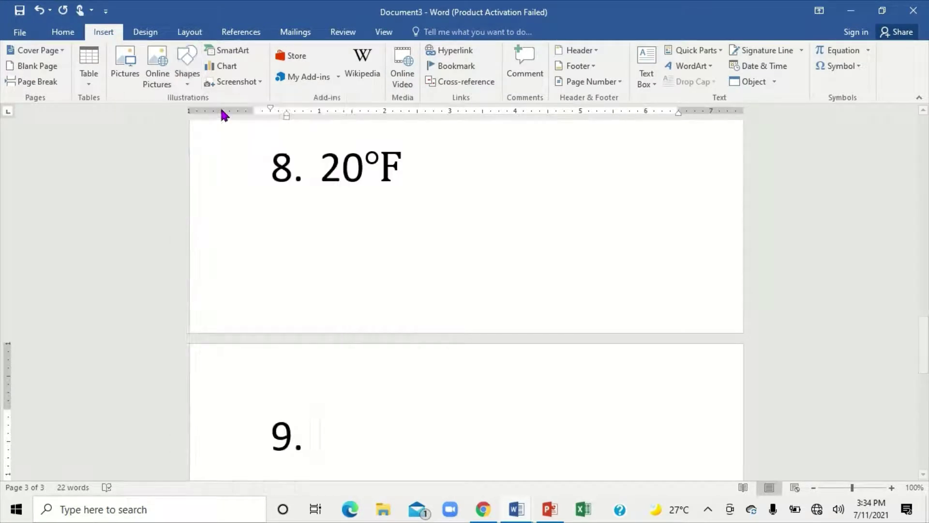
{"action": "mouse_move", "coordinate": [345, 399]}
{"action": "left_mouse_down"}
{"action": "mouse_move", "coordinate": [462, 486]}
{"action": "mouse_move", "coordinate": [529, 382]}
{"action": "mouse_move", "coordinate": [520, 373]}
{"action": "left_mouse_up"}
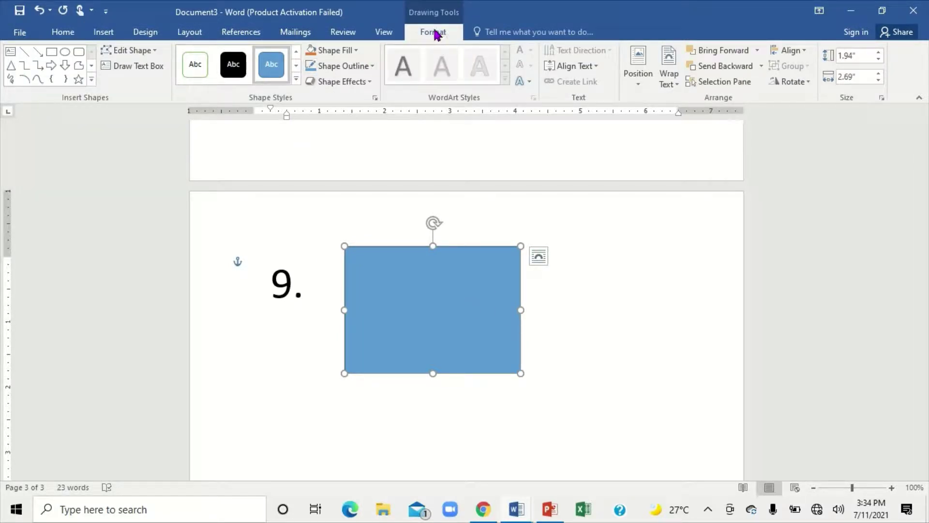
Step: Restyle the rectangle with a white fill and thin black outline
{"action": "left_click", "coordinate": [296, 78]}
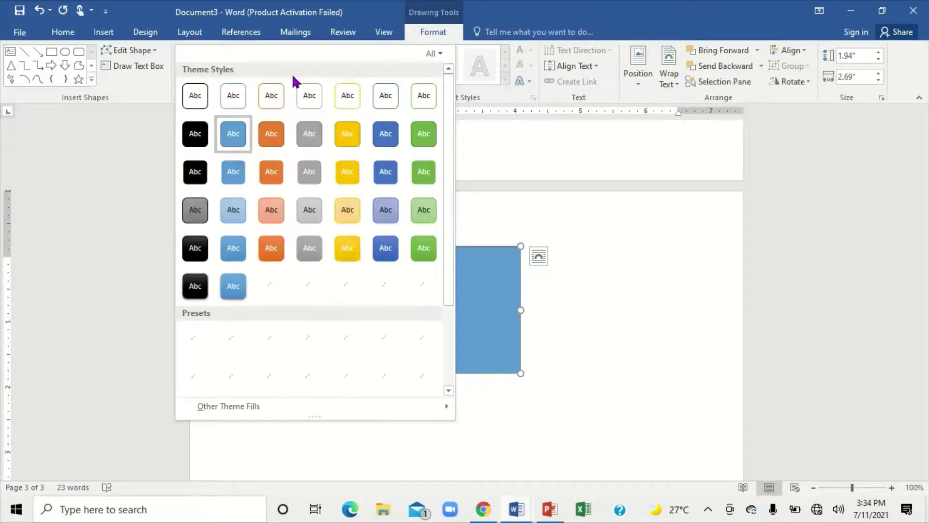
{"action": "left_click", "coordinate": [195, 97]}
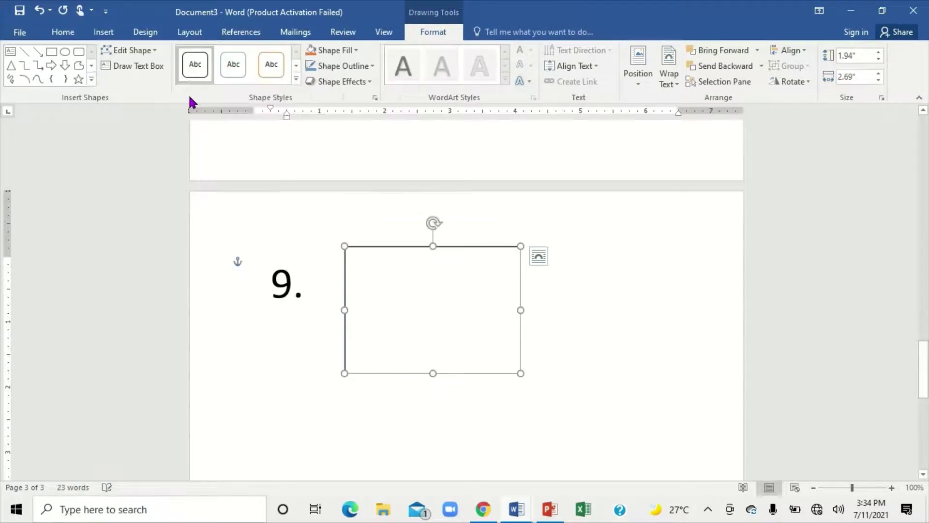
{"action": "left_click", "coordinate": [431, 198]}
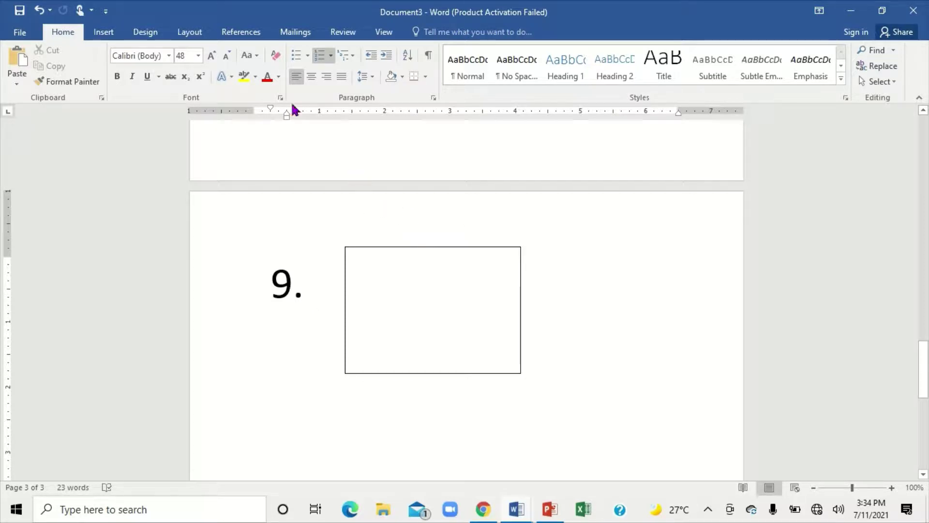
Step: Draw a text box above the rectangle labelled 5CM
{"action": "left_click", "coordinate": [104, 32]}
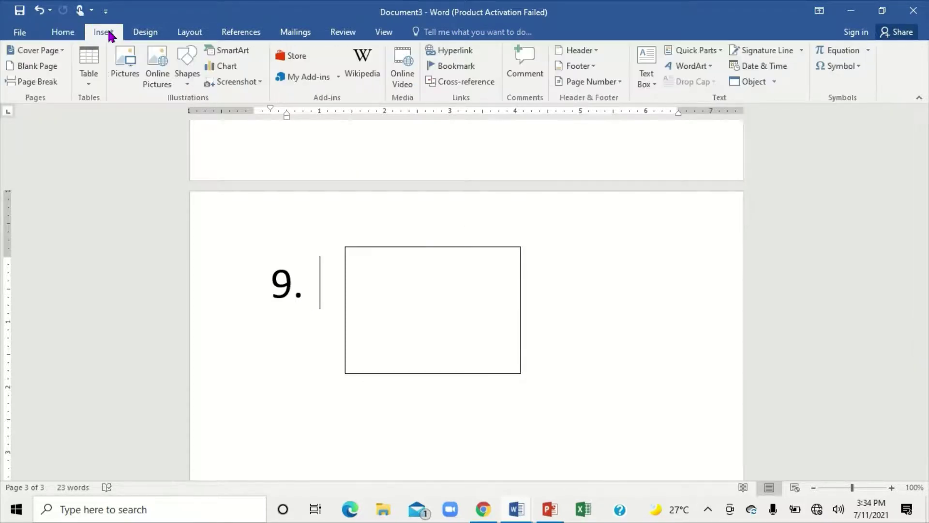
{"action": "left_click", "coordinate": [659, 85]}
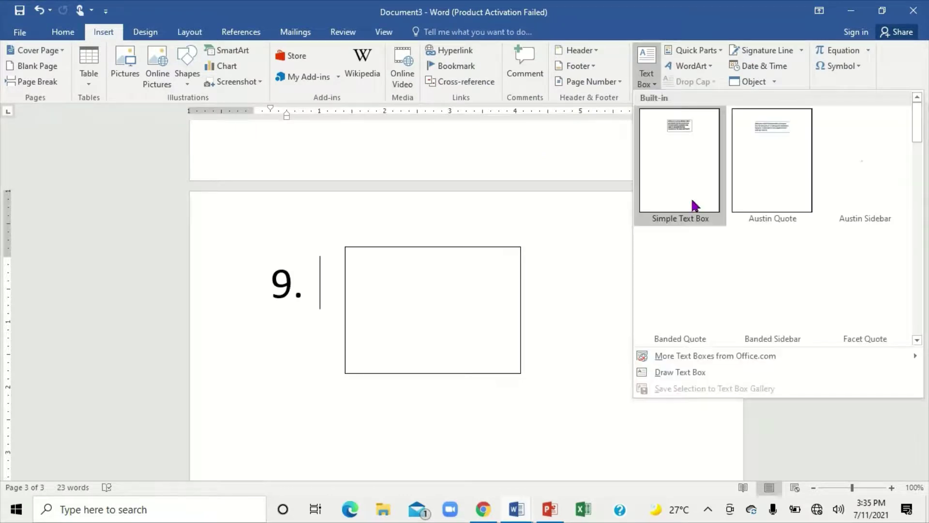
{"action": "left_click", "coordinate": [680, 372]}
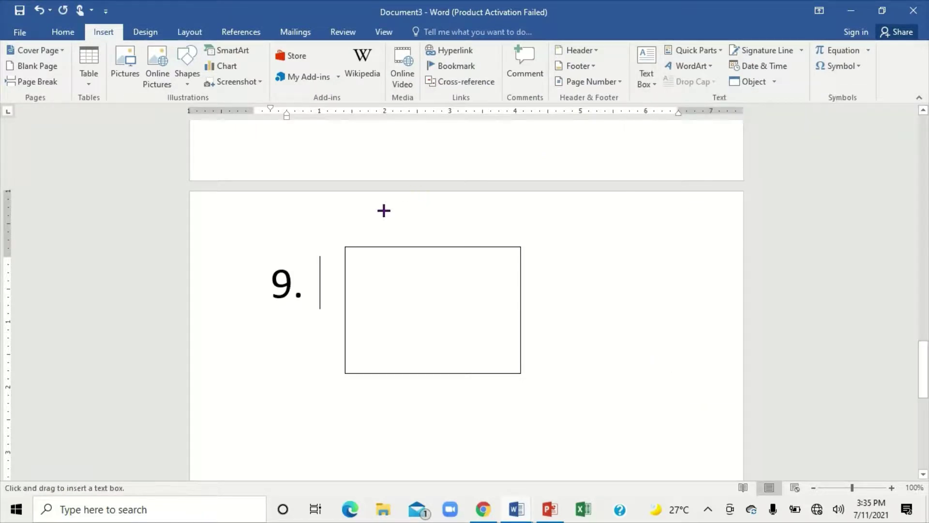
{"action": "left_click_drag", "start_coordinate": [384, 210], "coordinate": [455, 233]}
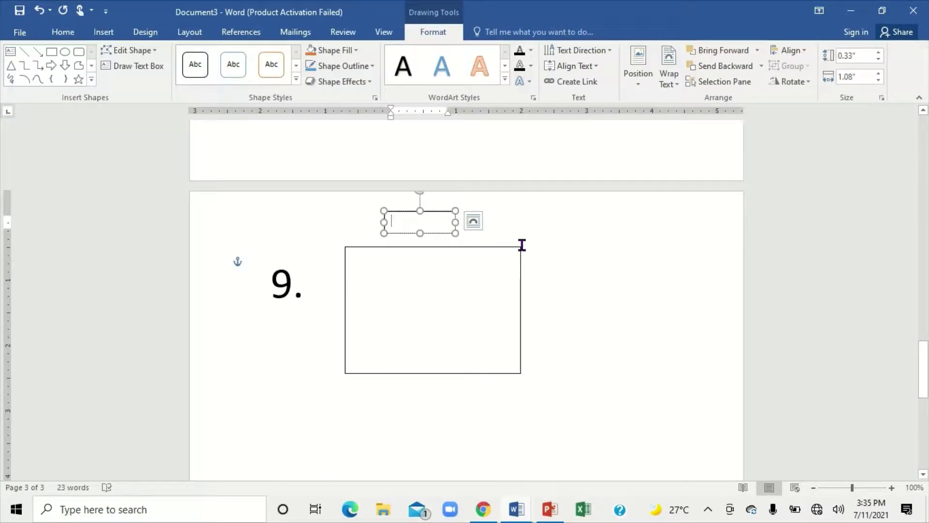
{"action": "type", "text": "5CM"}
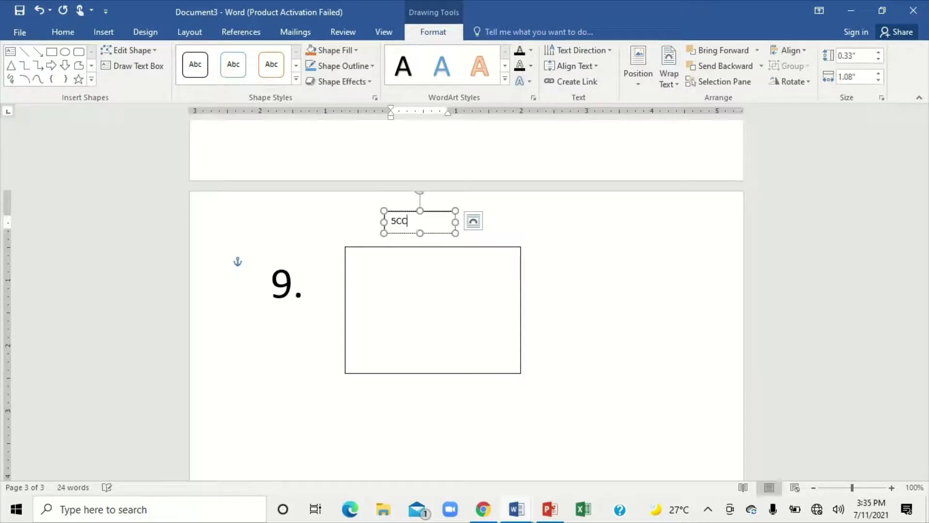
{"action": "key", "text": "BackSpace"}
{"action": "left_click", "coordinate": [530, 233]}
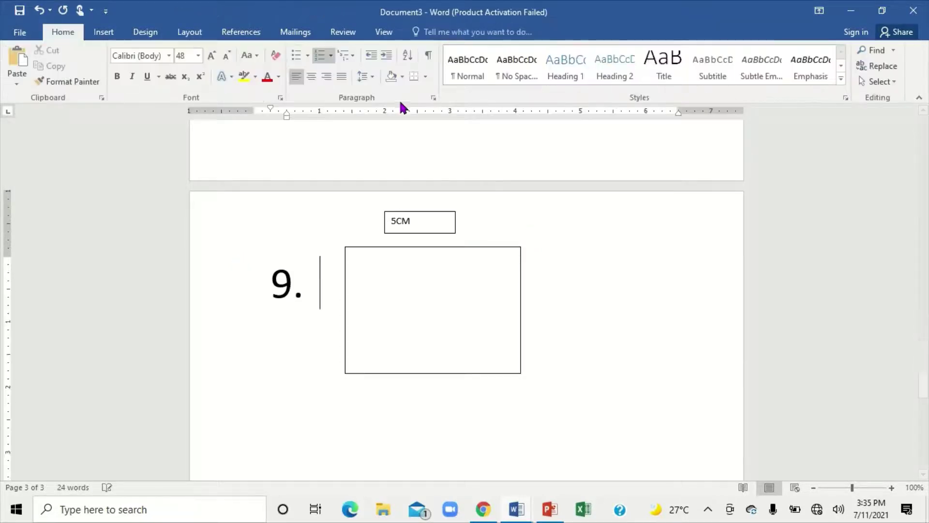
Step: Draw a second 5CM text box to the right of the rectangle
{"action": "left_click", "coordinate": [100, 33]}
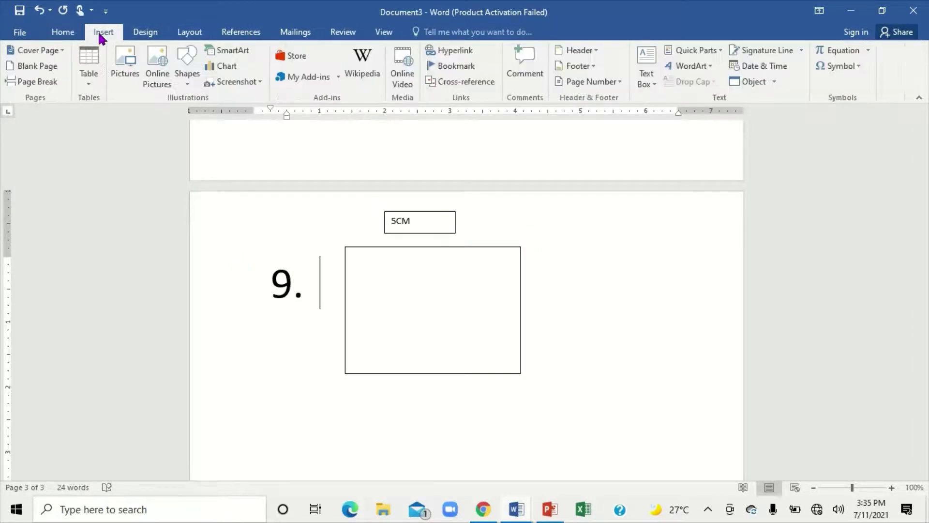
{"action": "left_click", "coordinate": [653, 87]}
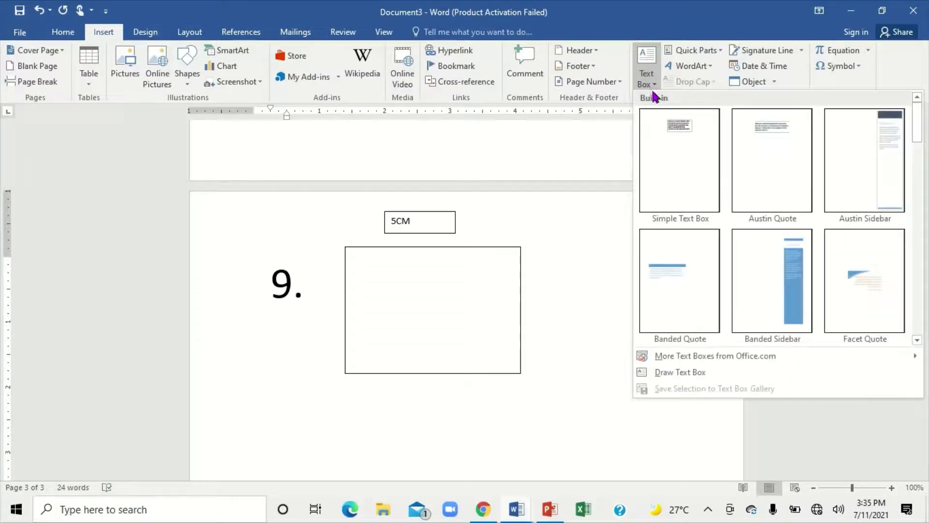
{"action": "left_click", "coordinate": [663, 373]}
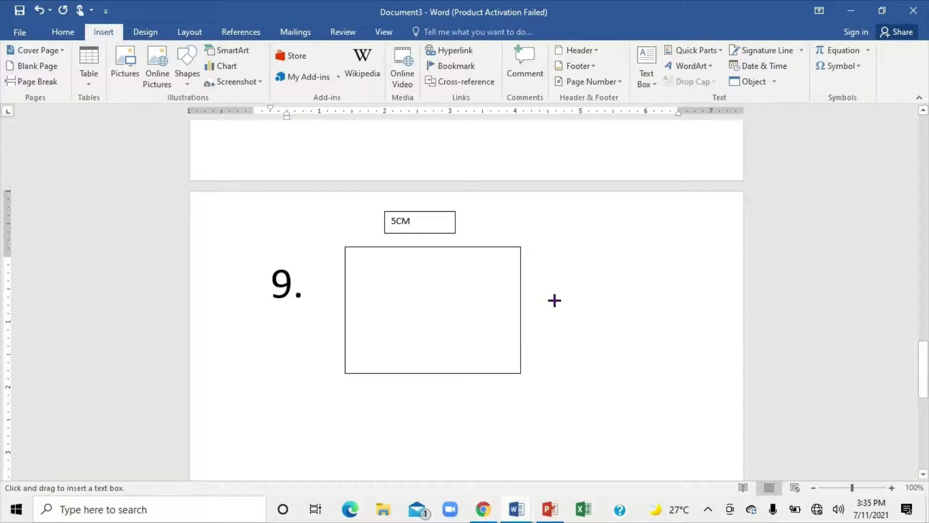
{"action": "left_click_drag", "start_coordinate": [554, 301], "coordinate": [618, 334]}
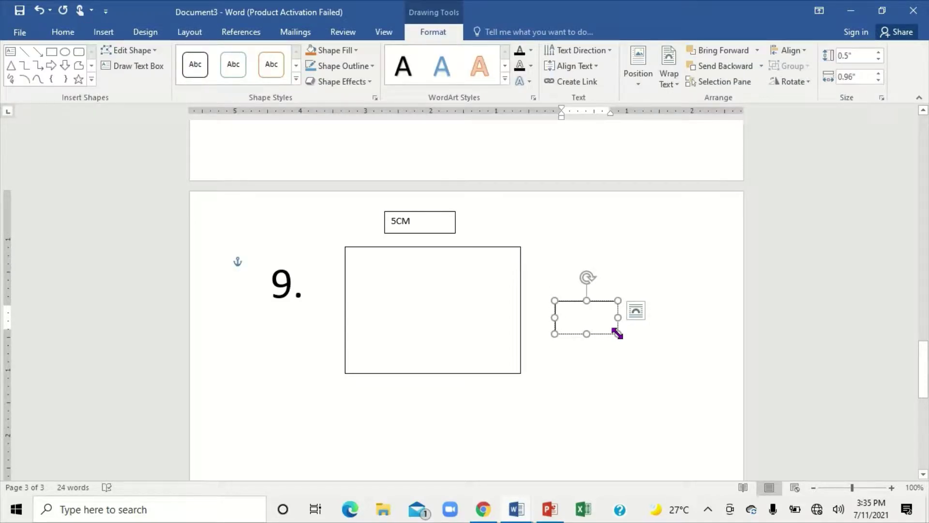
{"action": "type", "text": "5CM"}
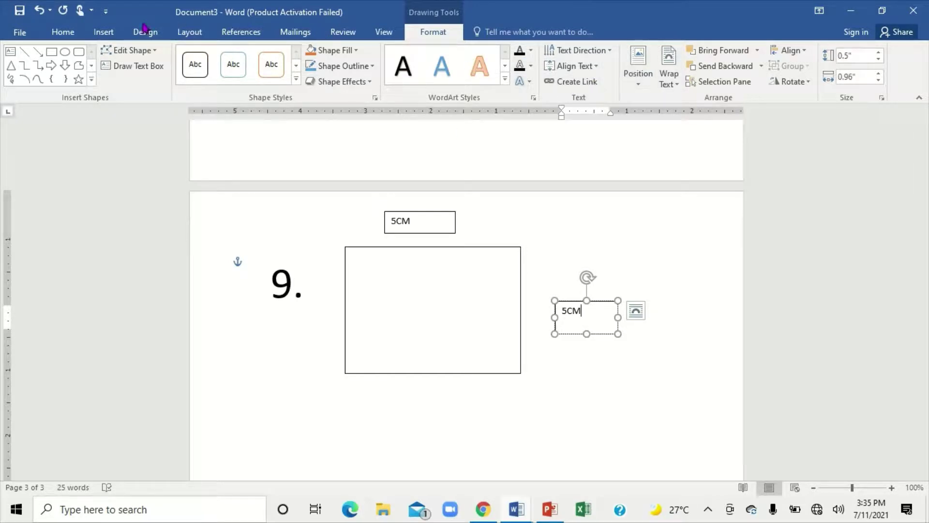
Step: Draw a 5CM text box below the rectangle
{"action": "left_click", "coordinate": [103, 32]}
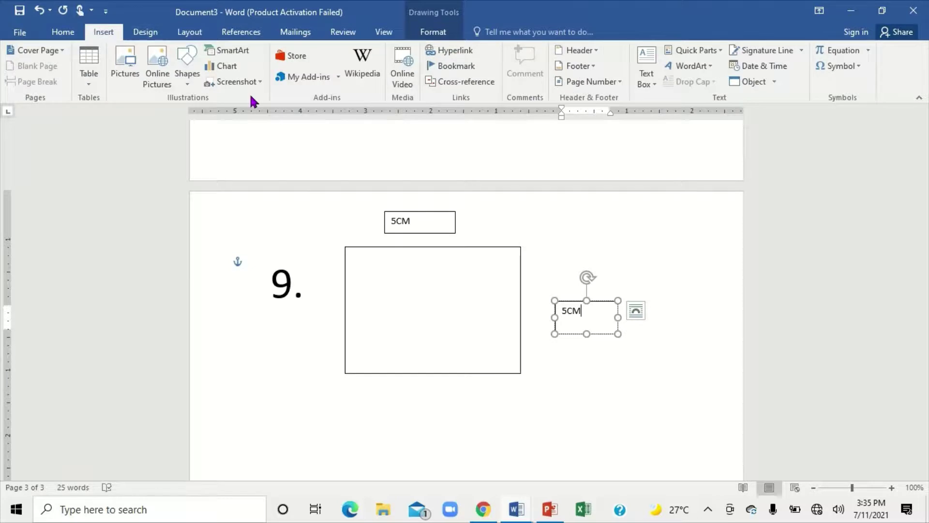
{"action": "left_click", "coordinate": [655, 89]}
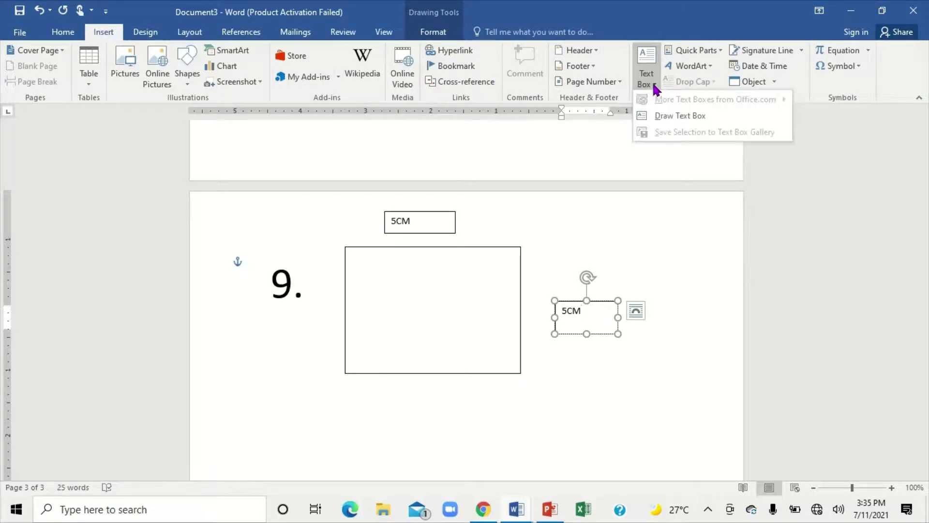
{"action": "left_click", "coordinate": [680, 115]}
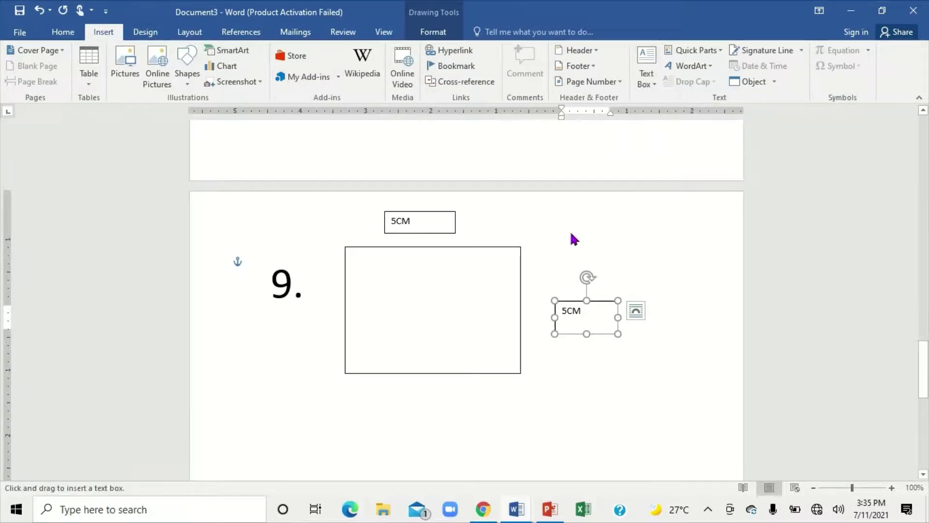
{"action": "left_click_drag", "start_coordinate": [403, 398], "coordinate": [503, 438]}
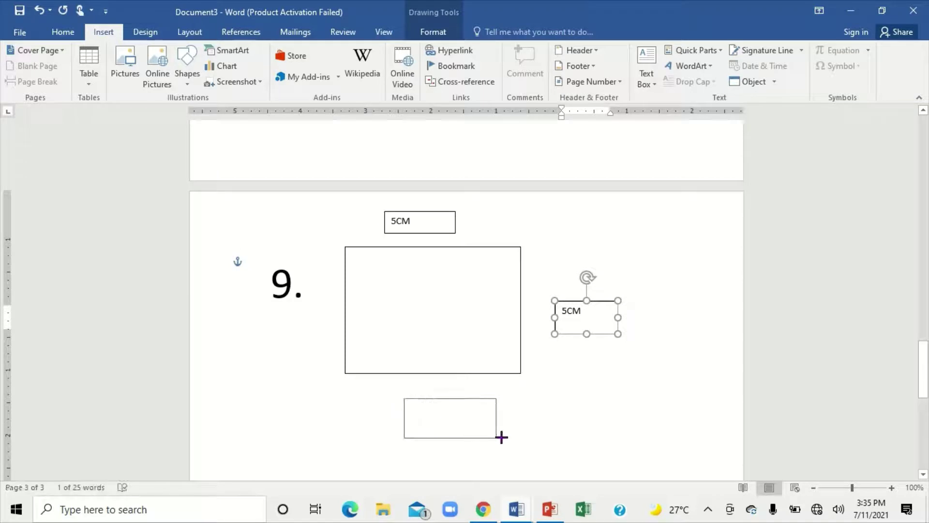
{"action": "type", "text": "5"}
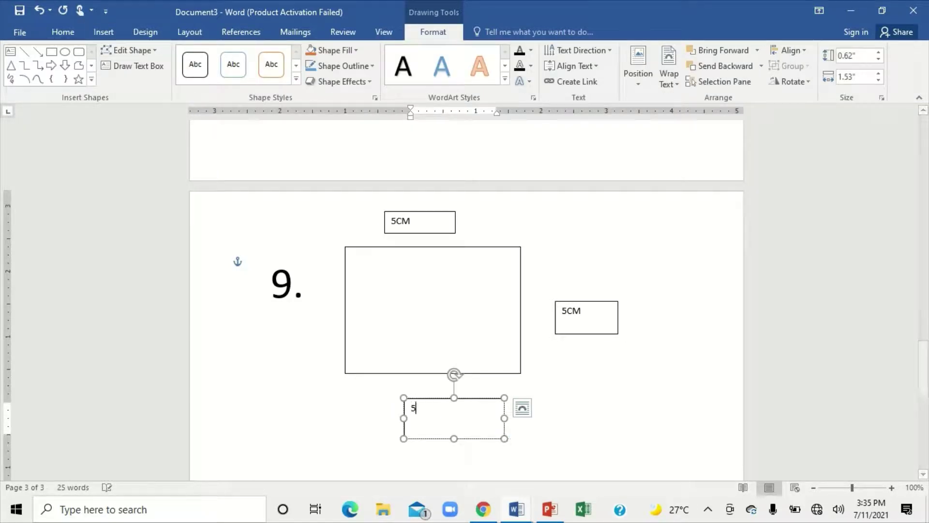
{"action": "type", "text": "CM"}
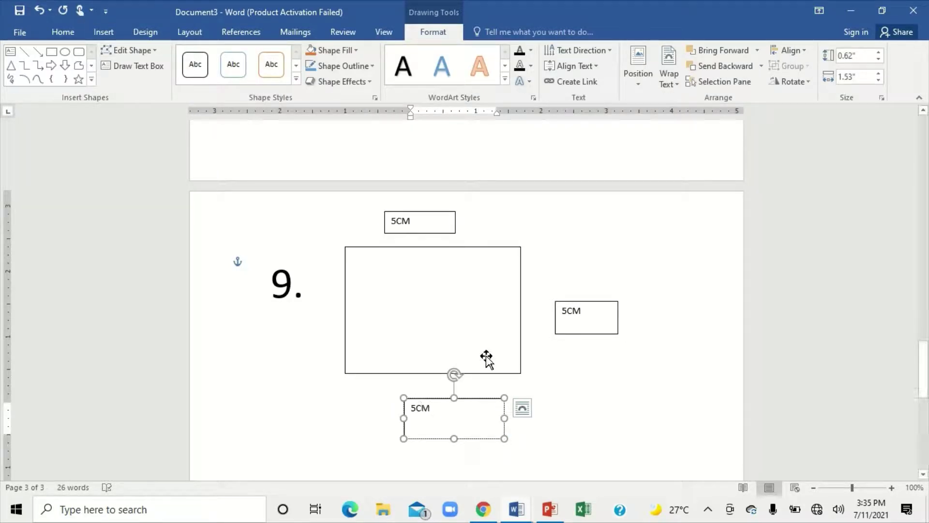
Step: Draw a 5CM text box to the rectangle's left, beside 9
{"action": "left_click", "coordinate": [99, 32]}
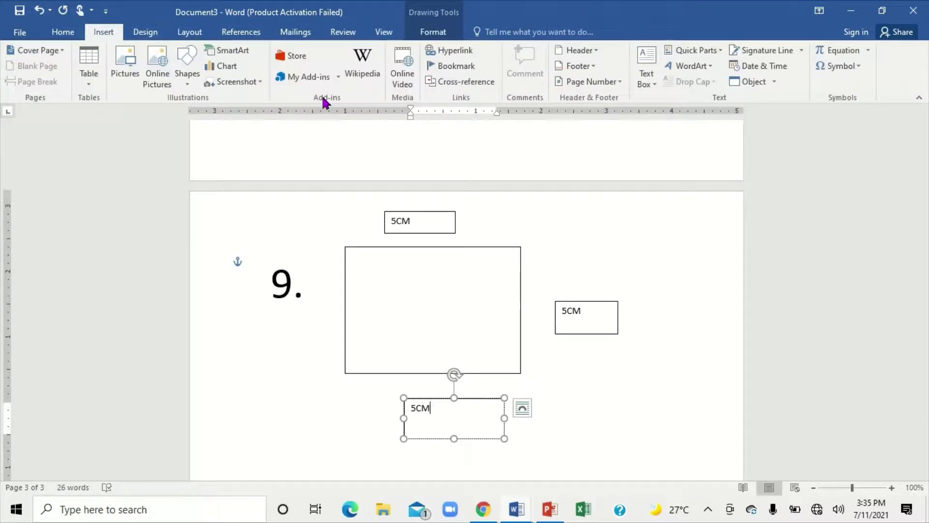
{"action": "left_click", "coordinate": [654, 87]}
{"action": "left_click", "coordinate": [666, 117]}
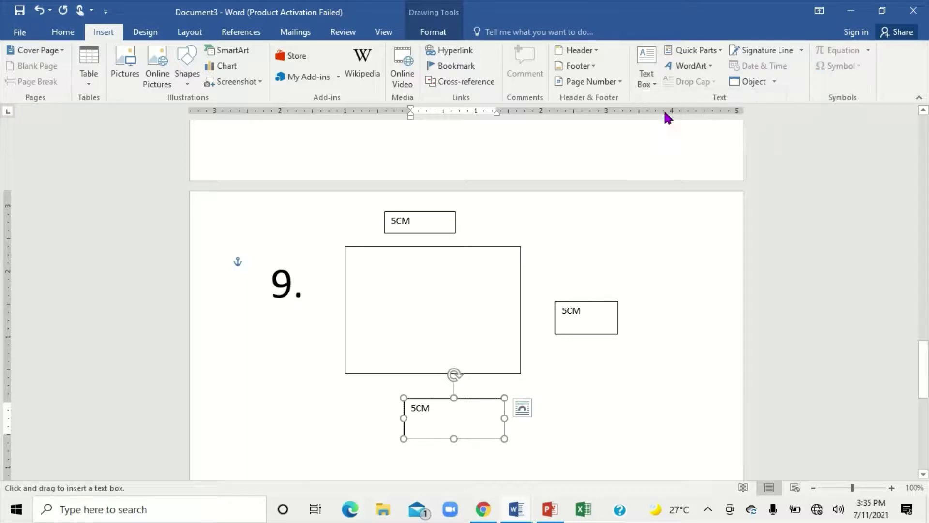
{"action": "left_click_drag", "start_coordinate": [291, 308], "coordinate": [335, 343]}
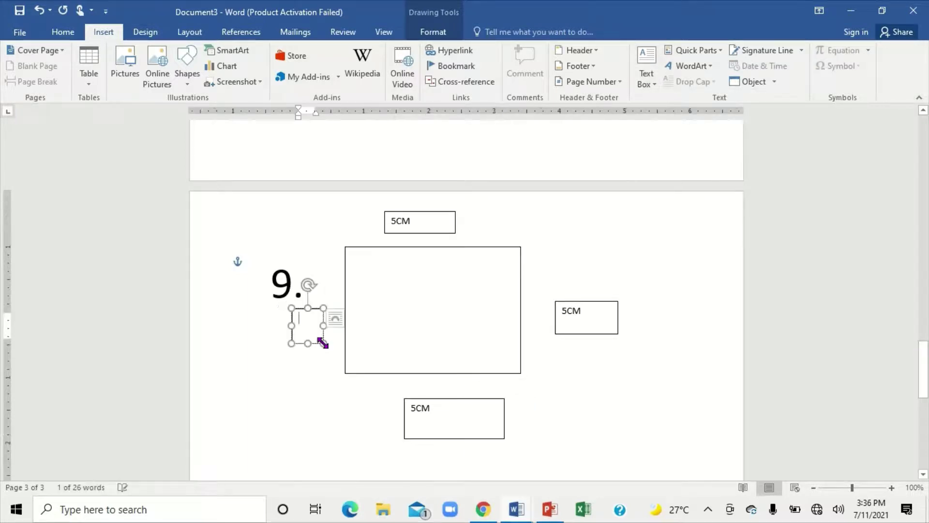
{"action": "type", "text": "5"}
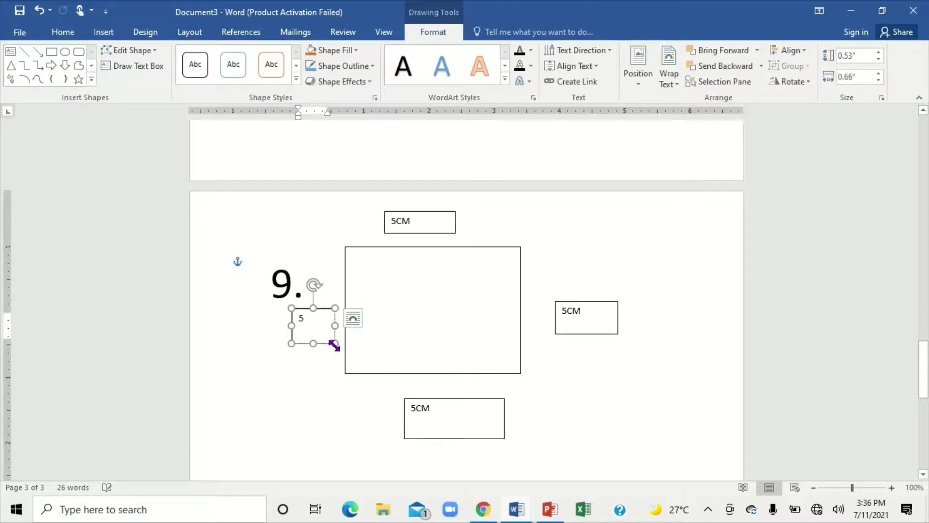
{"action": "type", "text": "CM"}
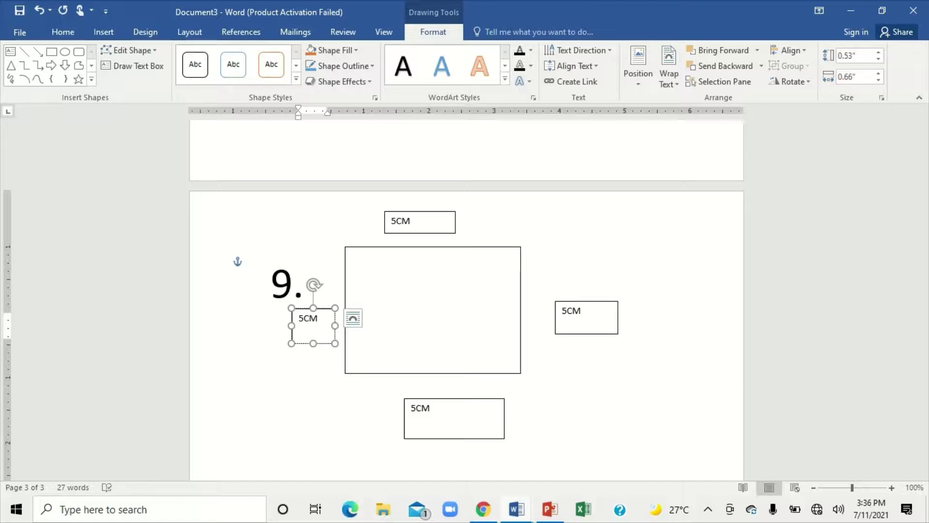
{"action": "left_click", "coordinate": [320, 282]}
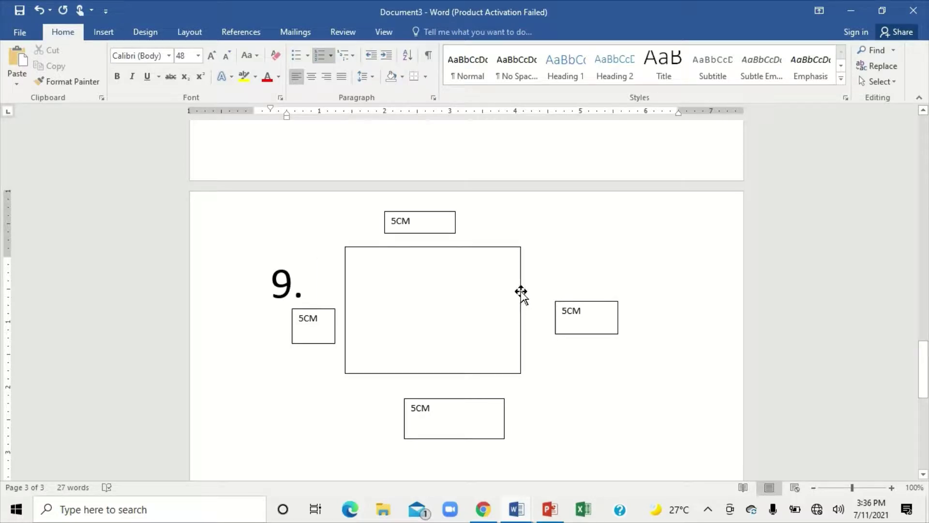
Step: Shift the rectangle right and pull the left, top and bottom 5CM labels against its edges
{"action": "left_click_drag", "start_coordinate": [520, 288], "coordinate": [535, 288]}
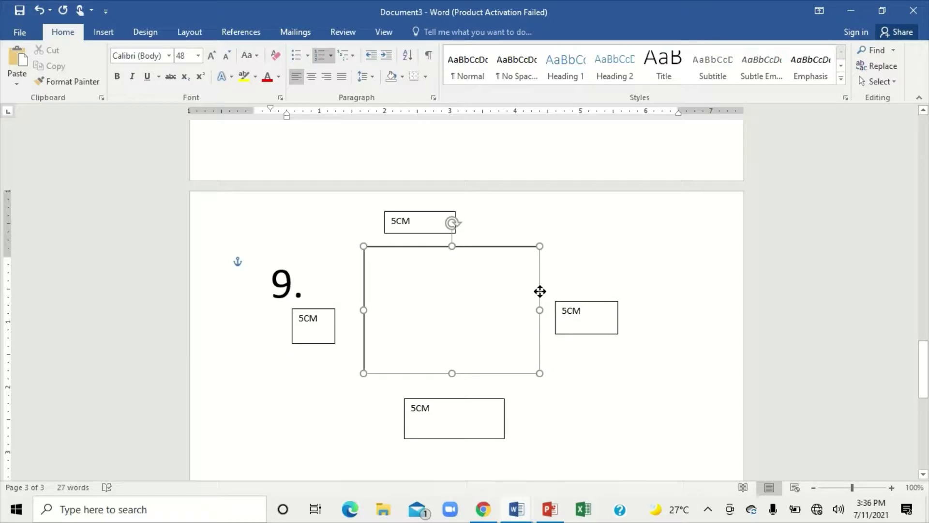
{"action": "left_click_drag", "start_coordinate": [535, 288], "coordinate": [540, 288]}
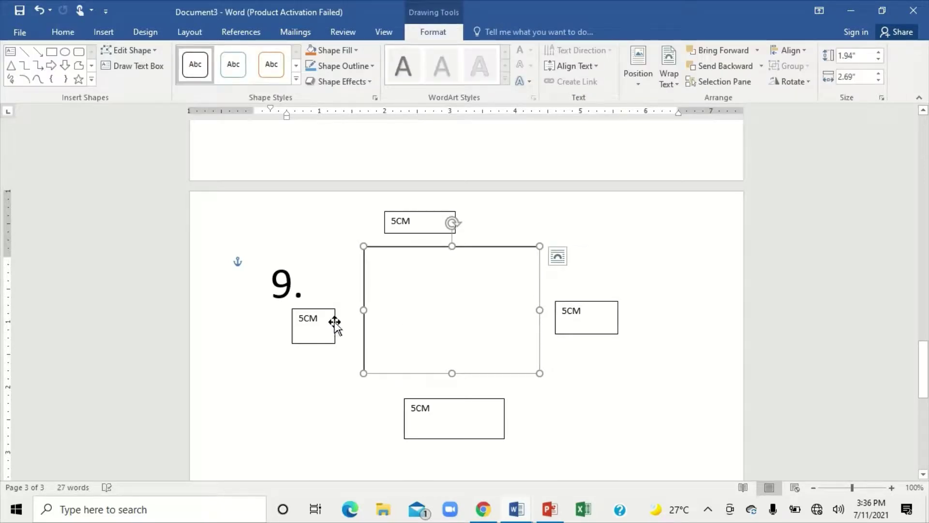
{"action": "left_click_drag", "start_coordinate": [335, 323], "coordinate": [355, 322]}
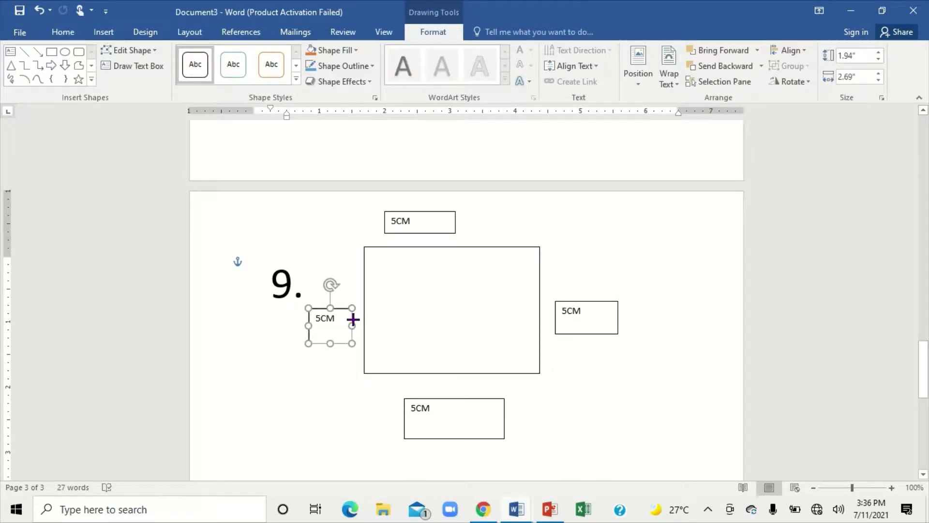
{"action": "left_click", "coordinate": [436, 228]}
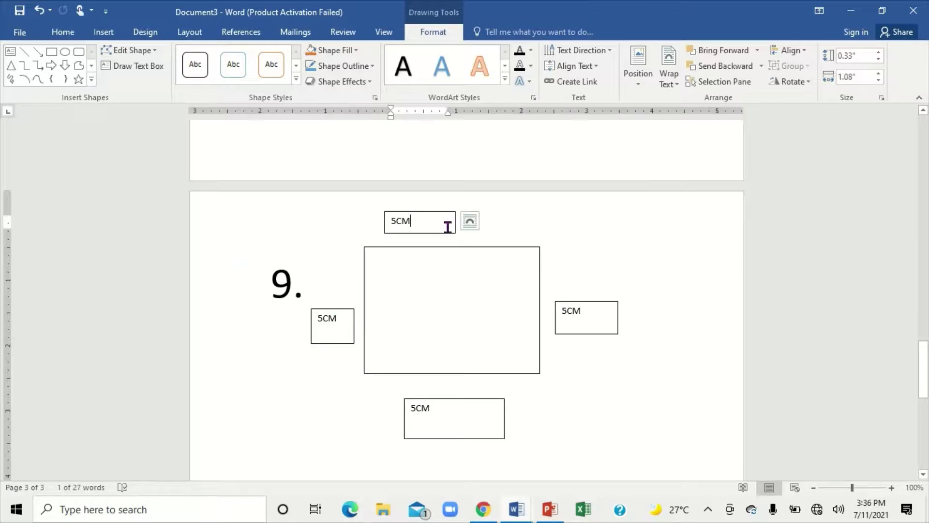
{"action": "left_click_drag", "start_coordinate": [455, 228], "coordinate": [501, 244]}
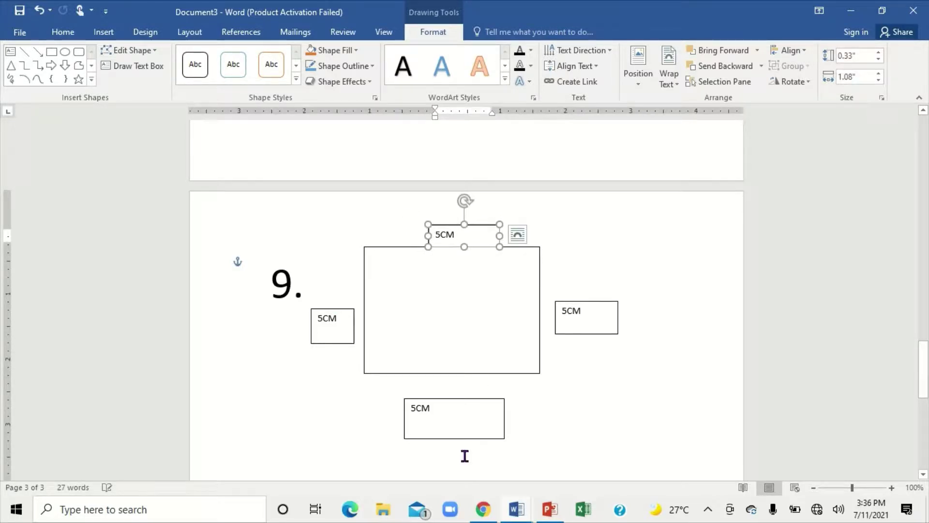
{"action": "left_click", "coordinate": [478, 404]}
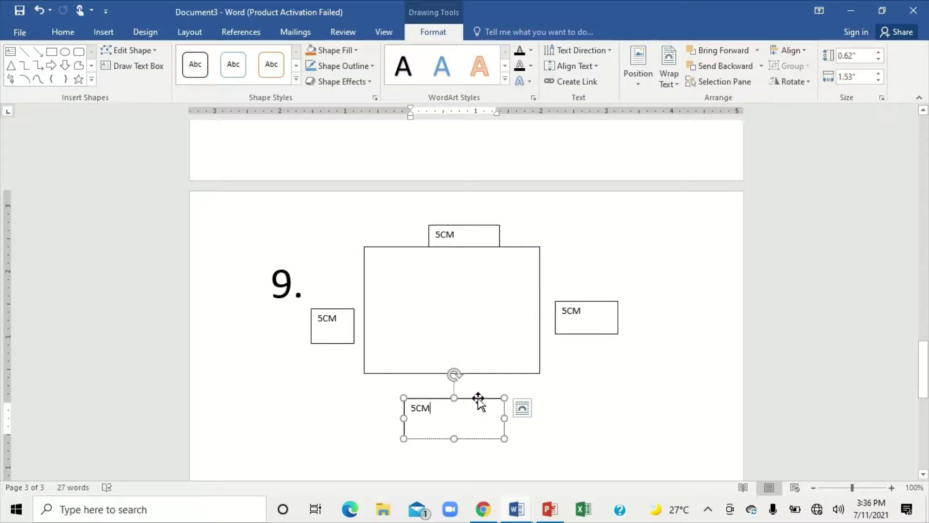
{"action": "left_click_drag", "start_coordinate": [480, 398], "coordinate": [499, 389]}
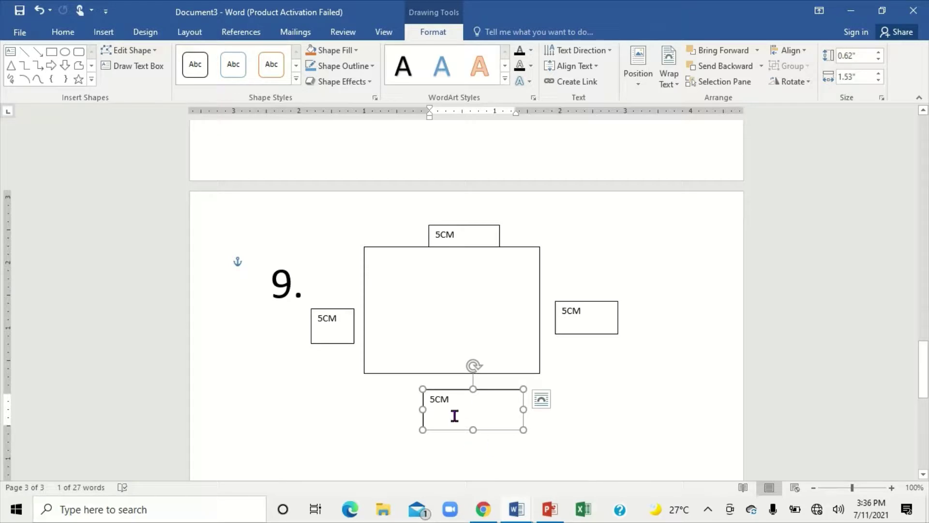
Step: Set the bottom and right 5CM labels to No Fill and No Outline
{"action": "left_click", "coordinate": [357, 52]}
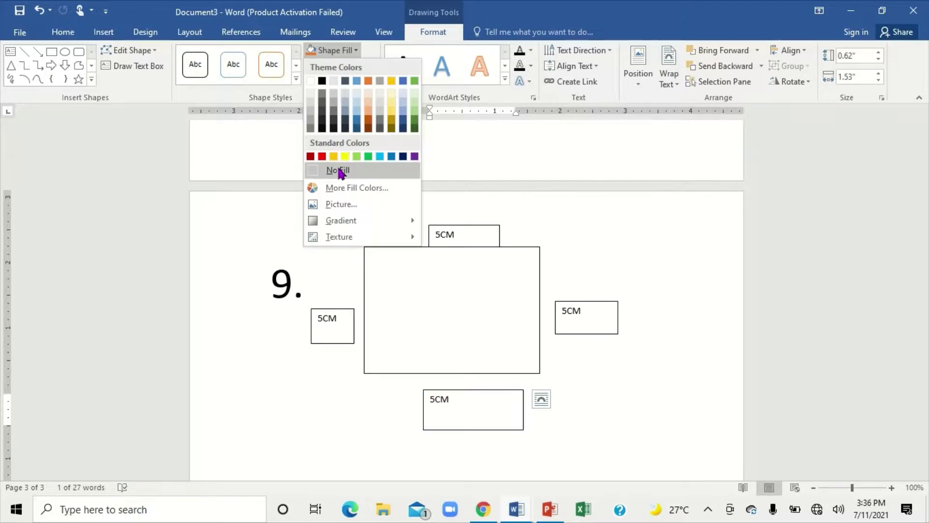
{"action": "left_click", "coordinate": [340, 171]}
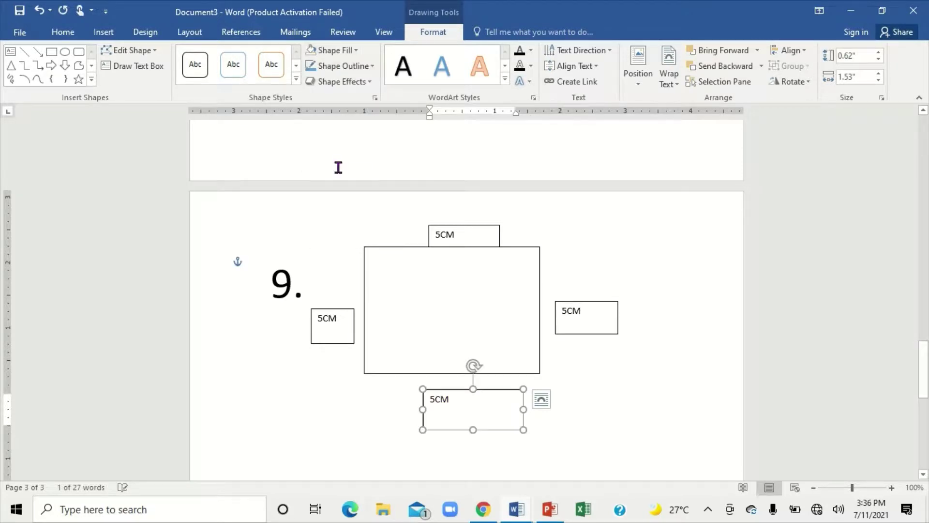
{"action": "left_click", "coordinate": [371, 69]}
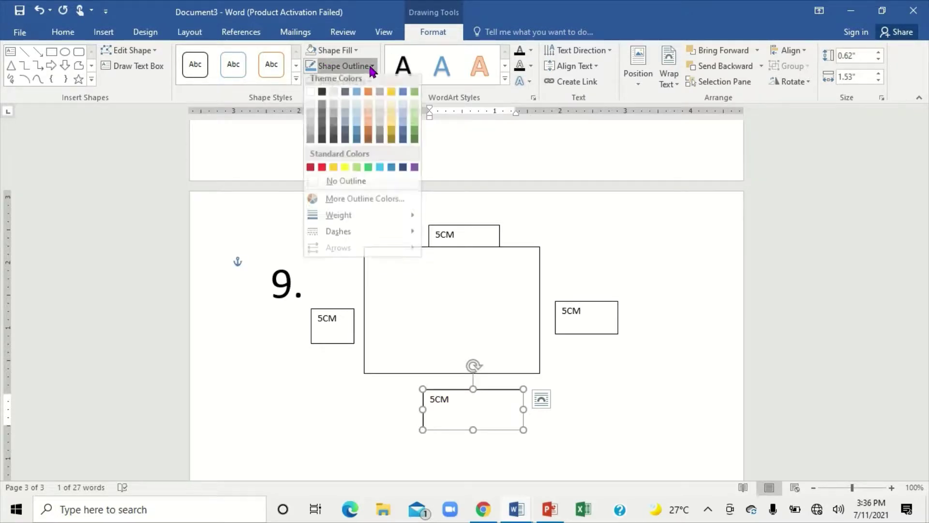
{"action": "left_click", "coordinate": [338, 187]}
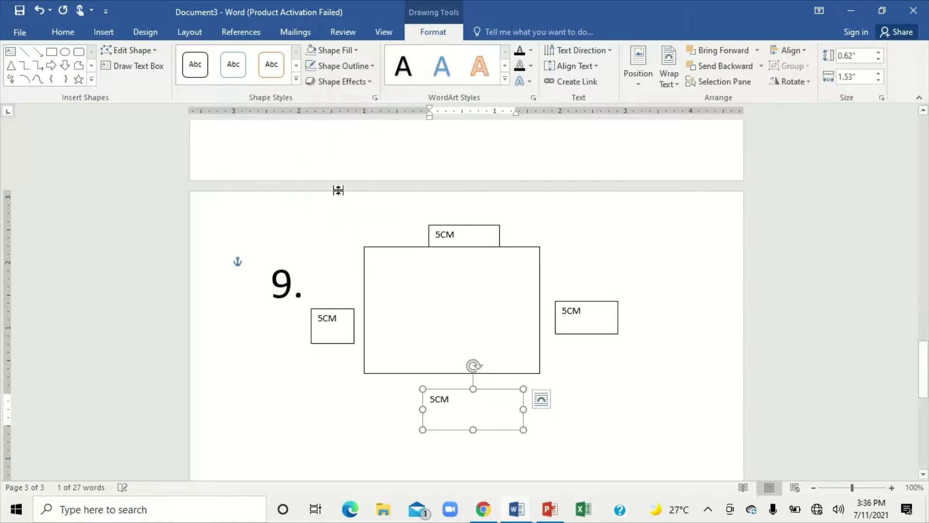
{"action": "left_click", "coordinate": [609, 384]}
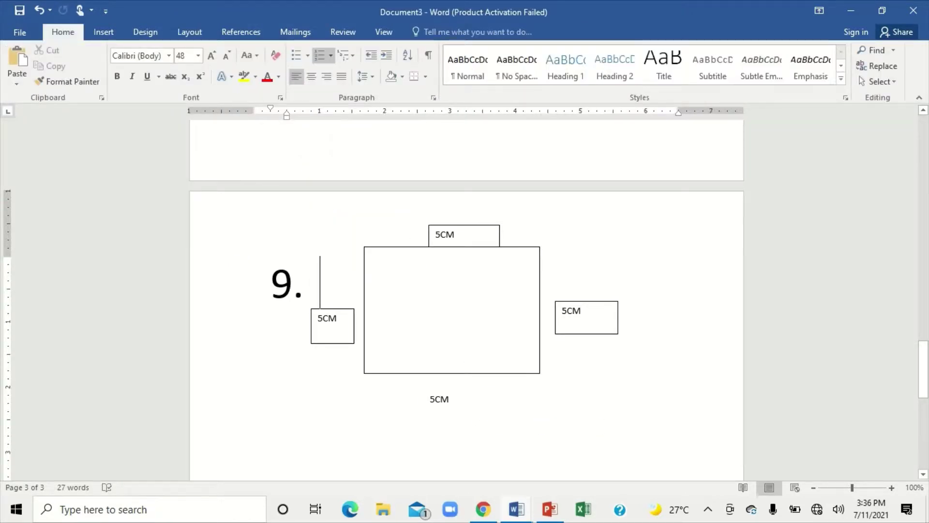
{"action": "left_click", "coordinate": [587, 309]}
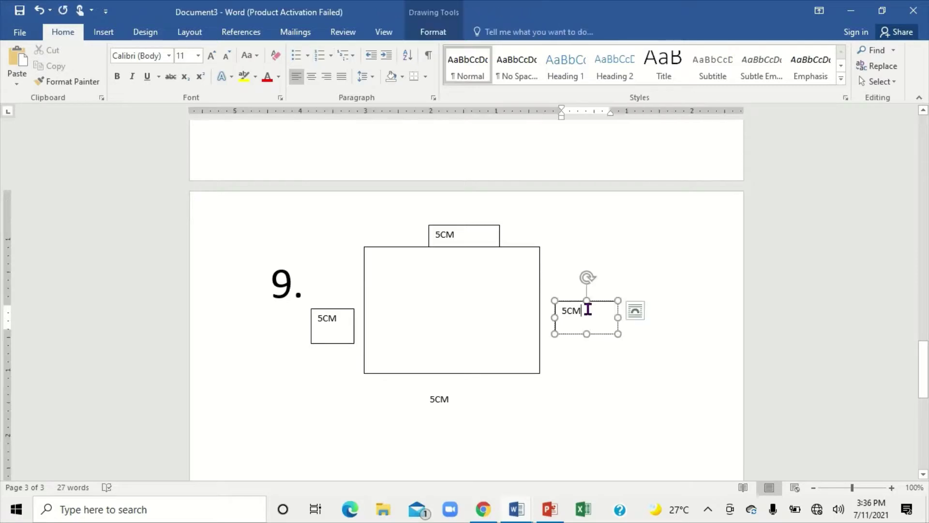
{"action": "left_click", "coordinate": [433, 39]}
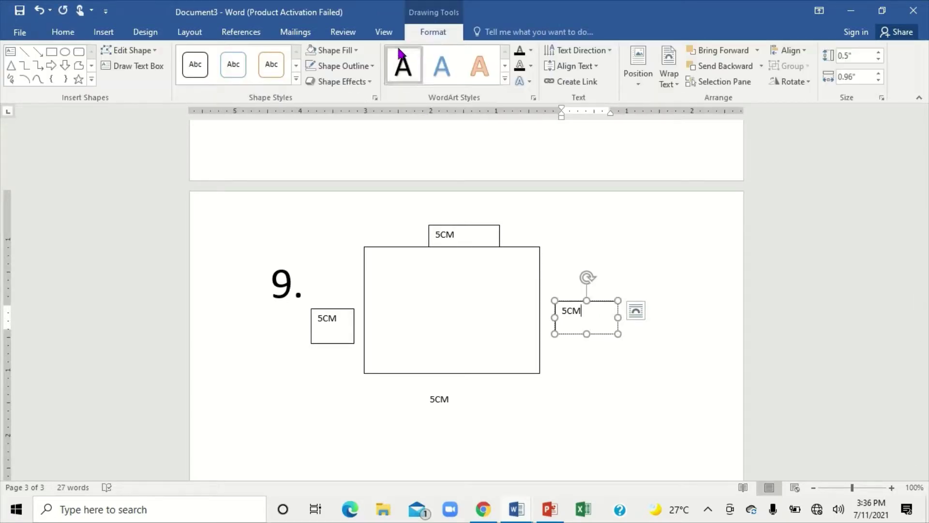
{"action": "left_click", "coordinate": [357, 50]}
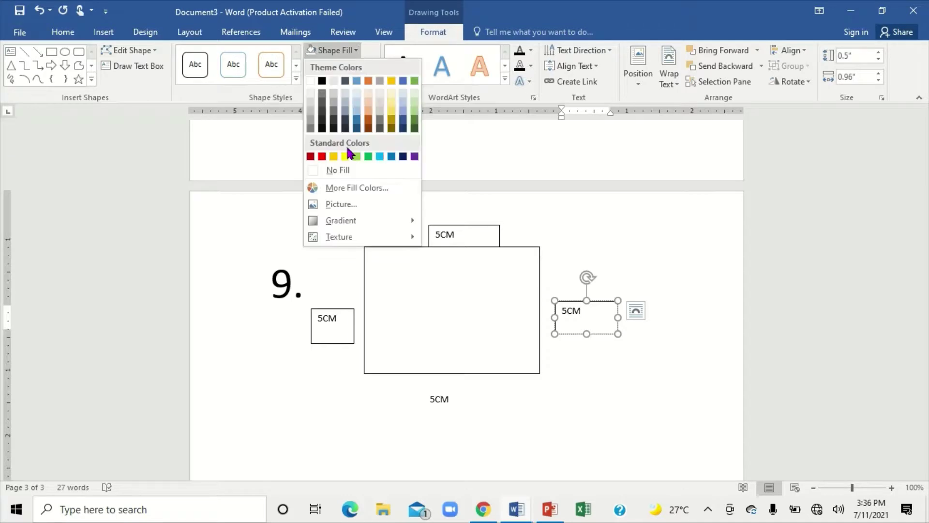
{"action": "left_click", "coordinate": [338, 169]}
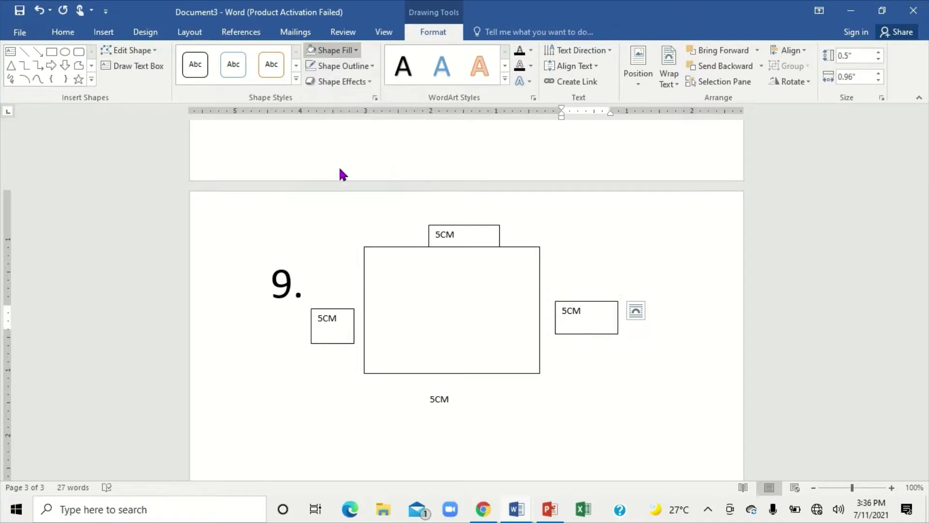
{"action": "left_click", "coordinate": [372, 67]}
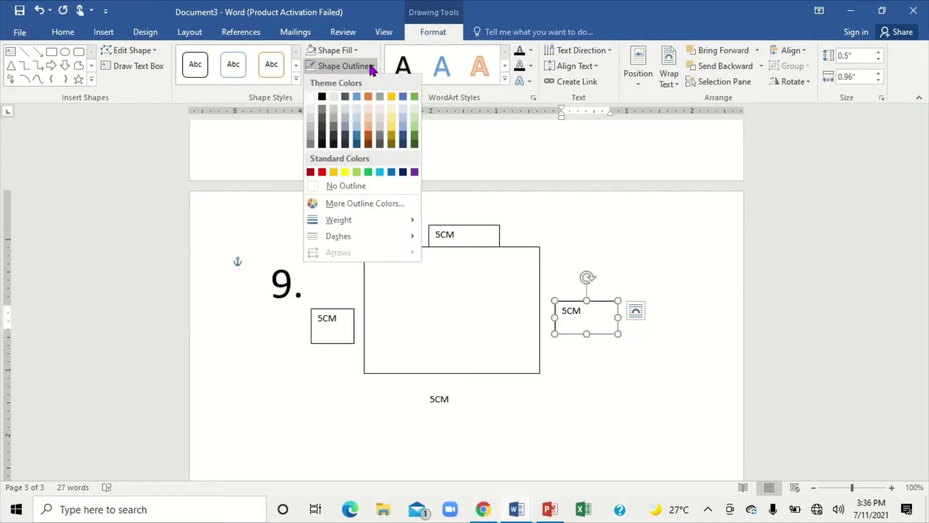
{"action": "left_click", "coordinate": [343, 186]}
Step: Set the top and left 5CM labels to No Fill and No Outline
{"action": "left_click", "coordinate": [432, 229]}
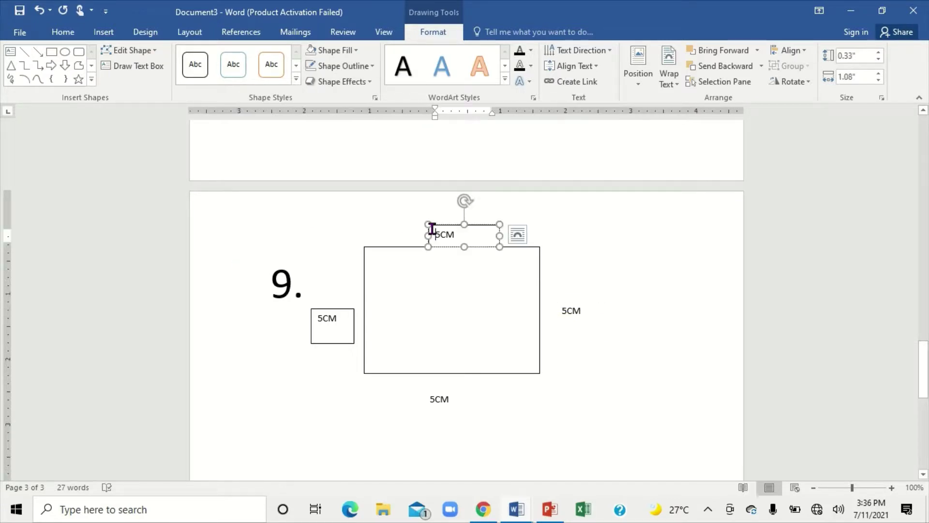
{"action": "left_click", "coordinate": [356, 50]}
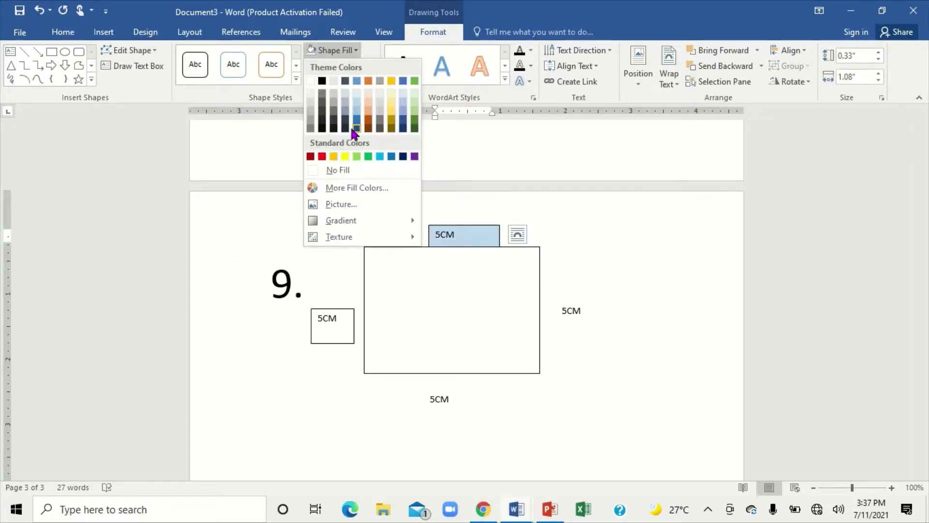
{"action": "left_click", "coordinate": [346, 170]}
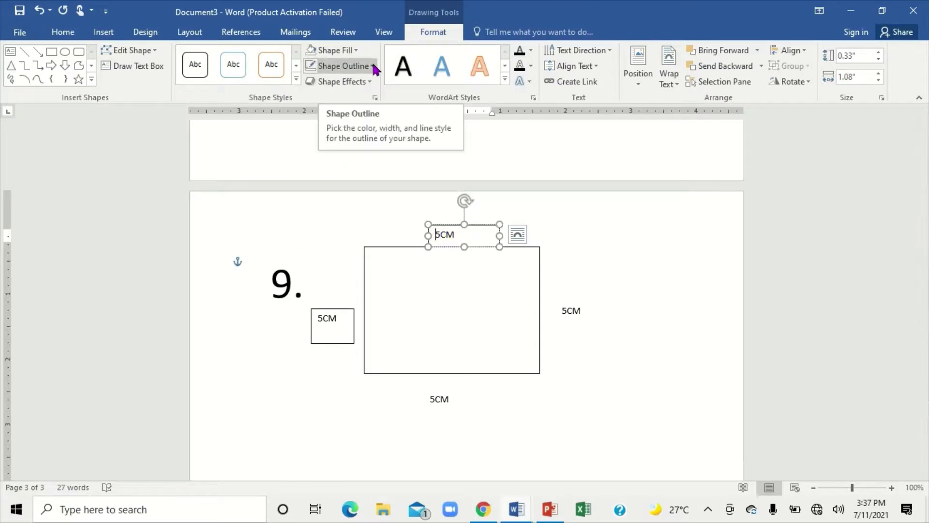
{"action": "left_click", "coordinate": [373, 66]}
{"action": "left_click", "coordinate": [336, 185]}
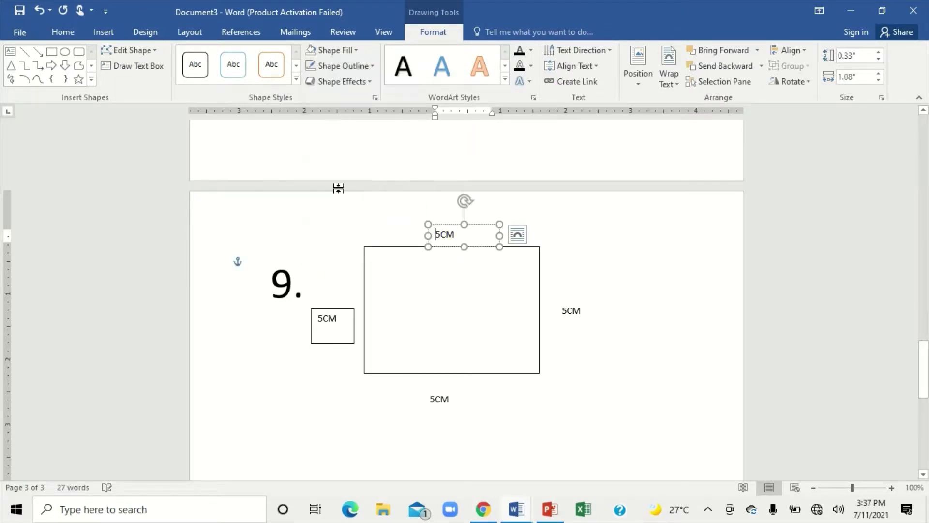
{"action": "left_click", "coordinate": [323, 310]}
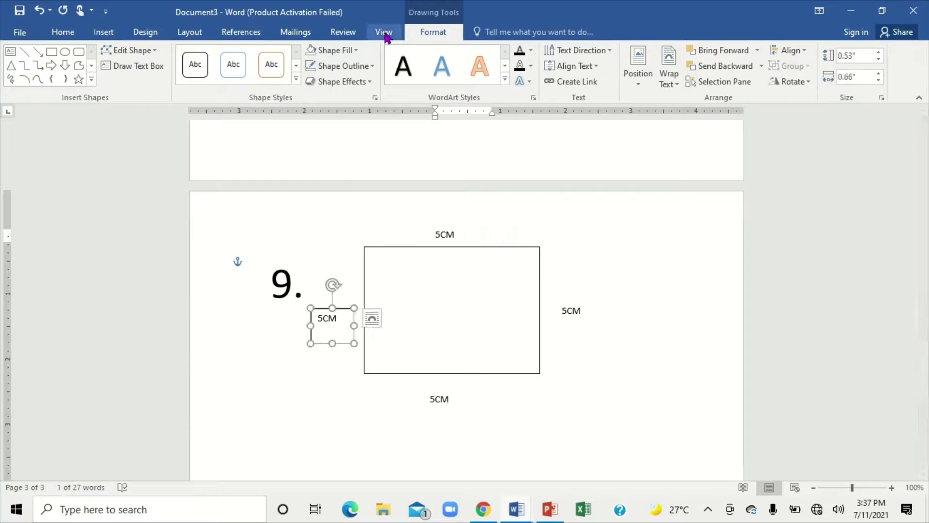
{"action": "left_click", "coordinate": [355, 51]}
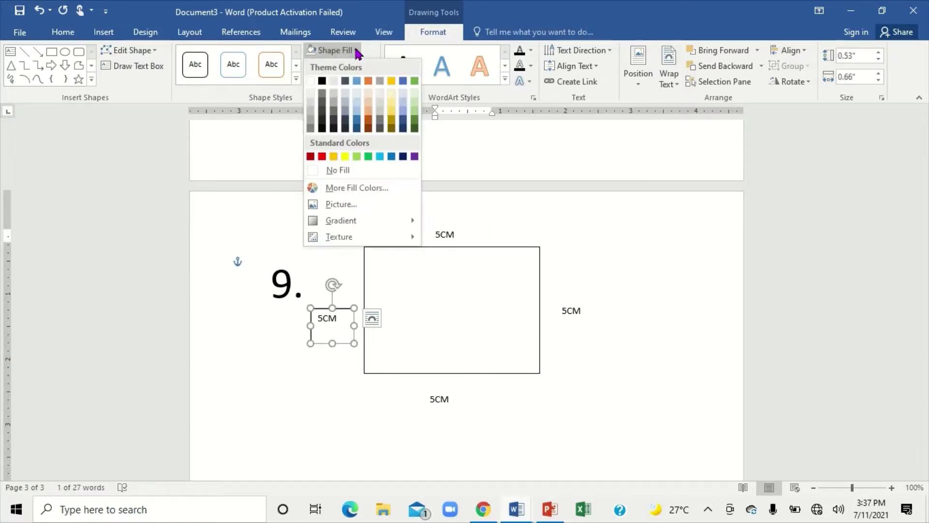
{"action": "left_click", "coordinate": [339, 170]}
{"action": "left_click", "coordinate": [372, 68]}
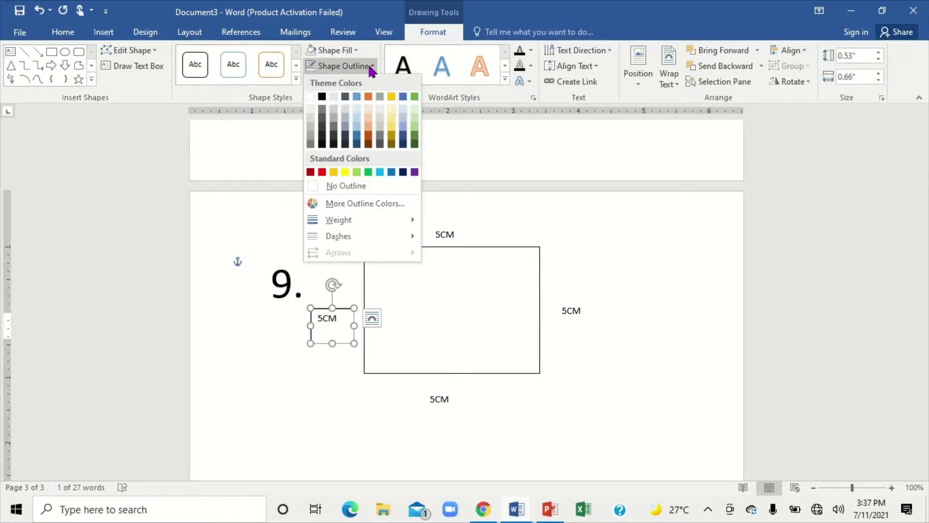
{"action": "left_click", "coordinate": [339, 185]}
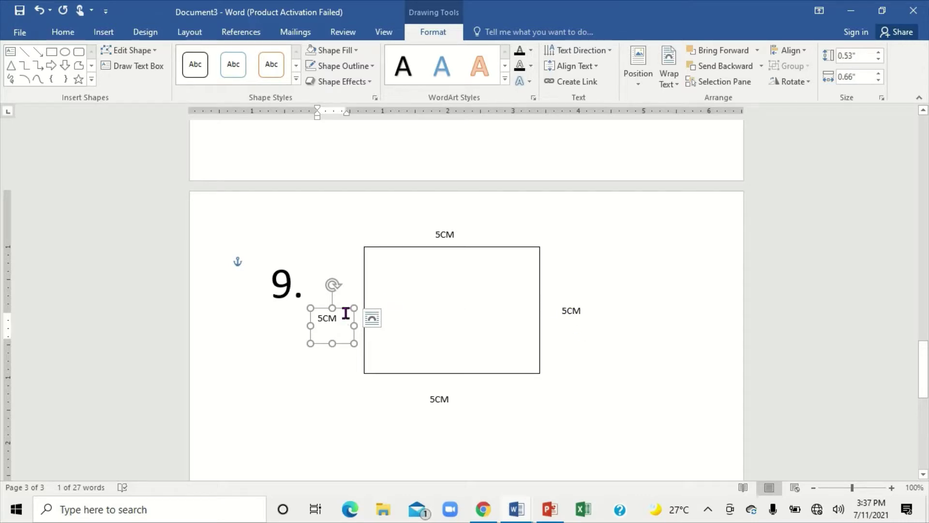
Step: Move the left 5CM label up beside the rectangle and nudge the rectangle slightly into place
{"action": "left_click_drag", "start_coordinate": [339, 307], "coordinate": [339, 298]}
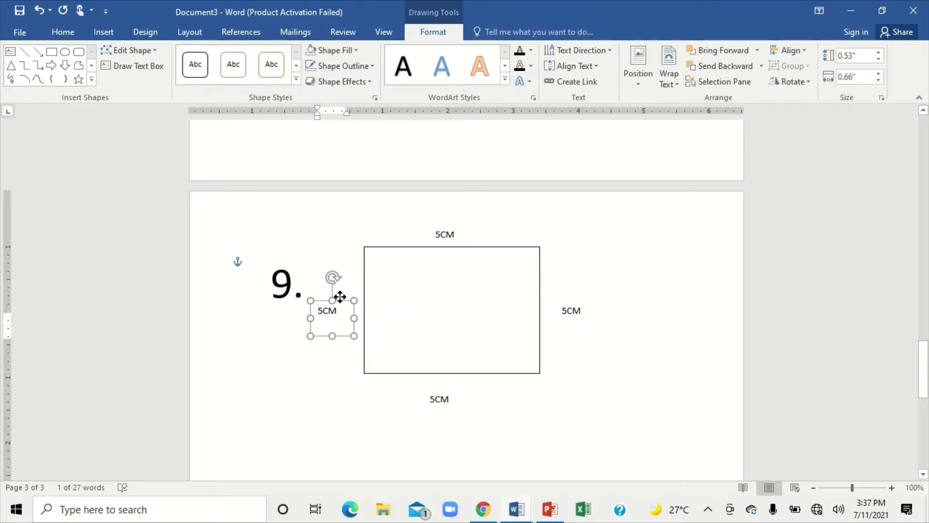
{"action": "left_click", "coordinate": [467, 355]}
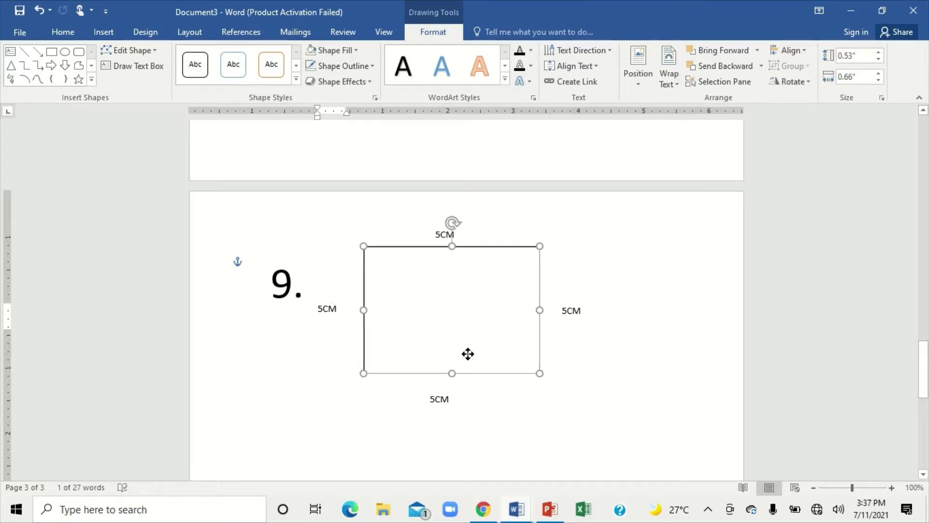
{"action": "left_click_drag", "start_coordinate": [465, 355], "coordinate": [465, 357]}
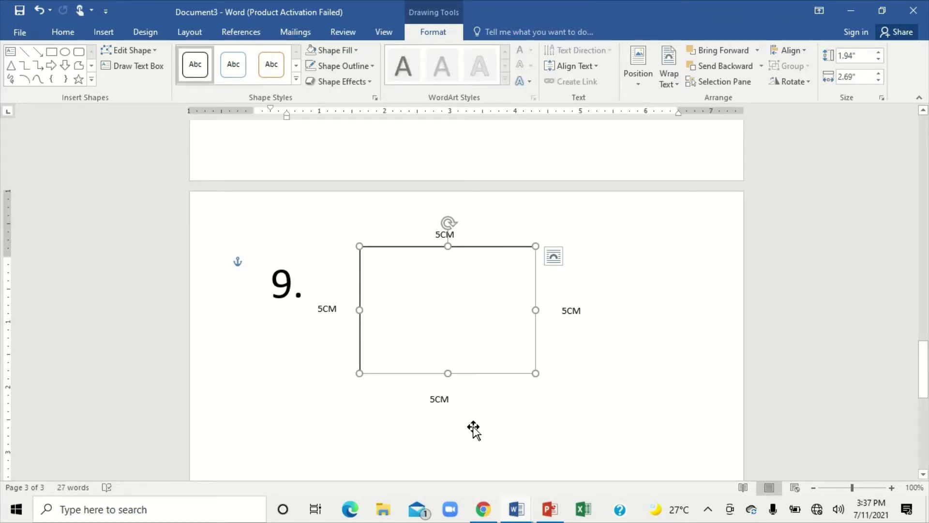
{"action": "left_click", "coordinate": [452, 398], "text": "shift"}
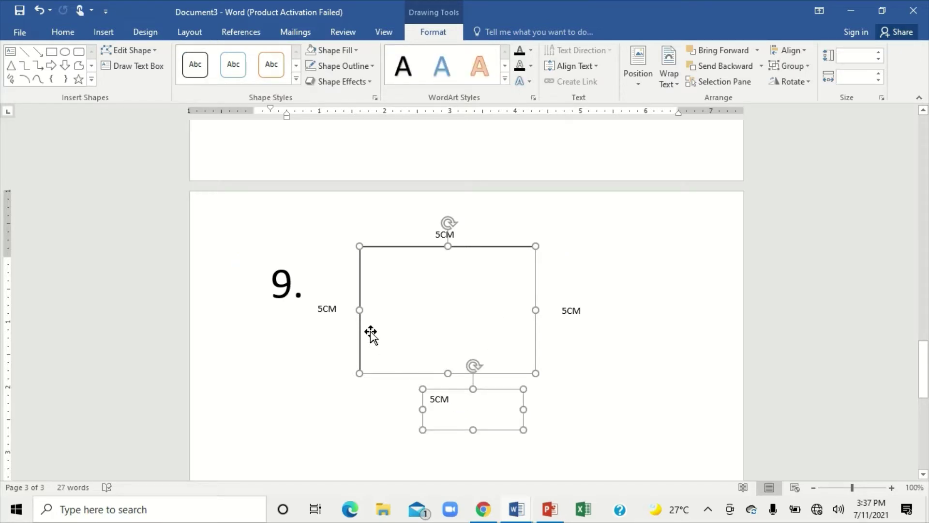
{"action": "left_click", "coordinate": [335, 308], "text": "shift"}
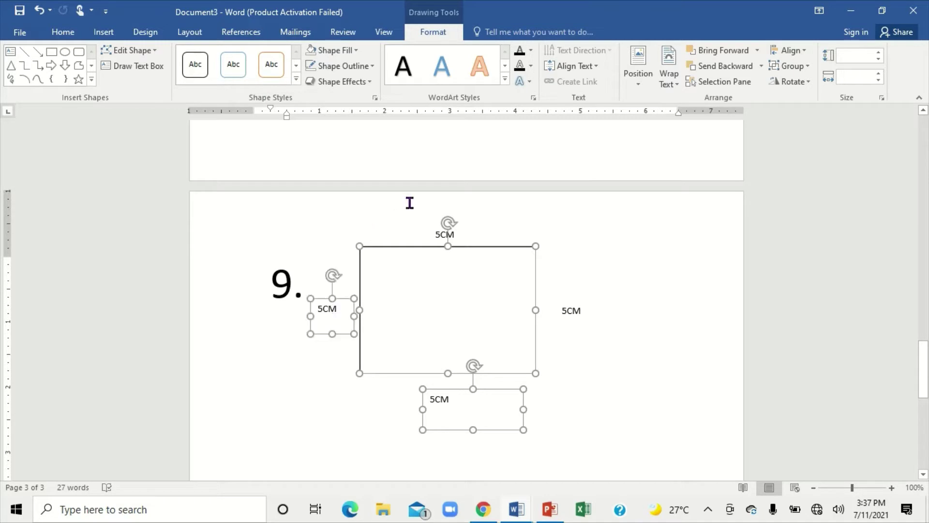
{"action": "left_click", "coordinate": [422, 222]}
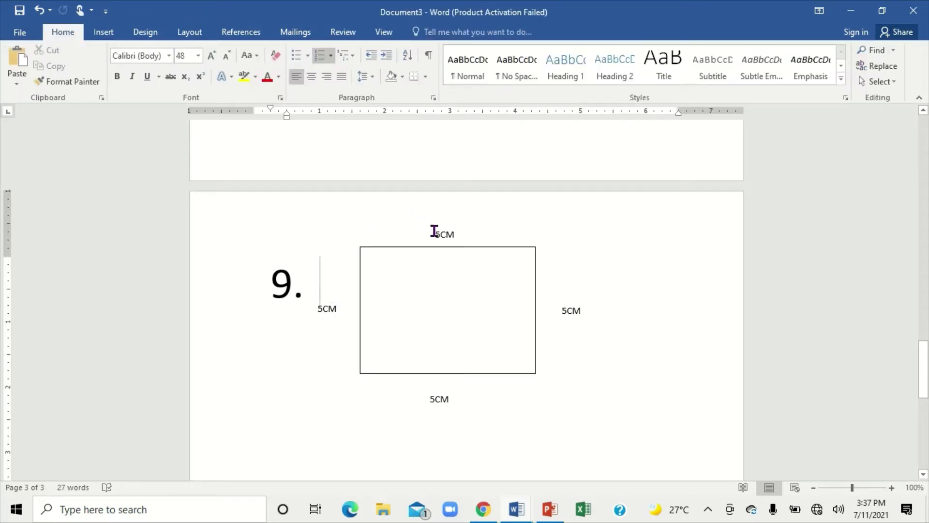
Step: Select the four 5CM labels and the rectangle, then group them into one figure
{"action": "left_click", "coordinate": [434, 231]}
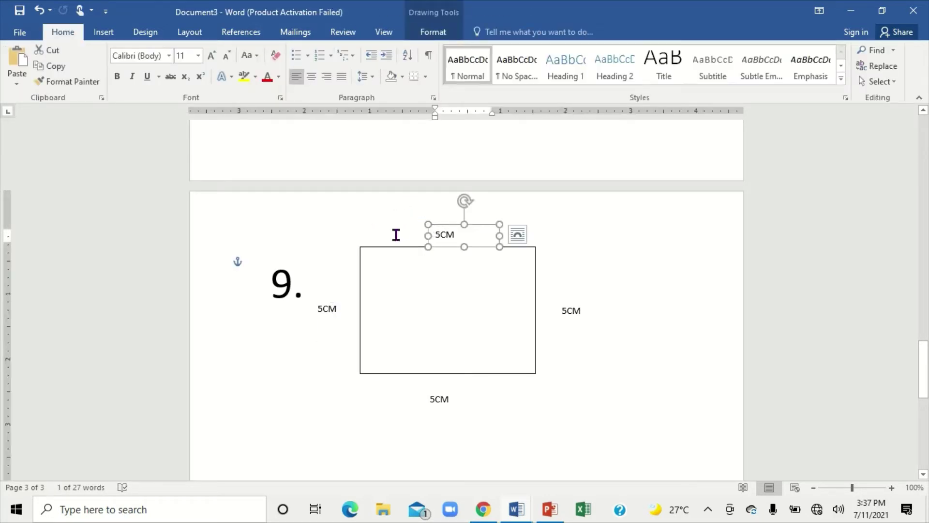
{"action": "left_click", "coordinate": [321, 305], "text": "shift"}
{"action": "left_click", "coordinate": [439, 400], "text": "shift"}
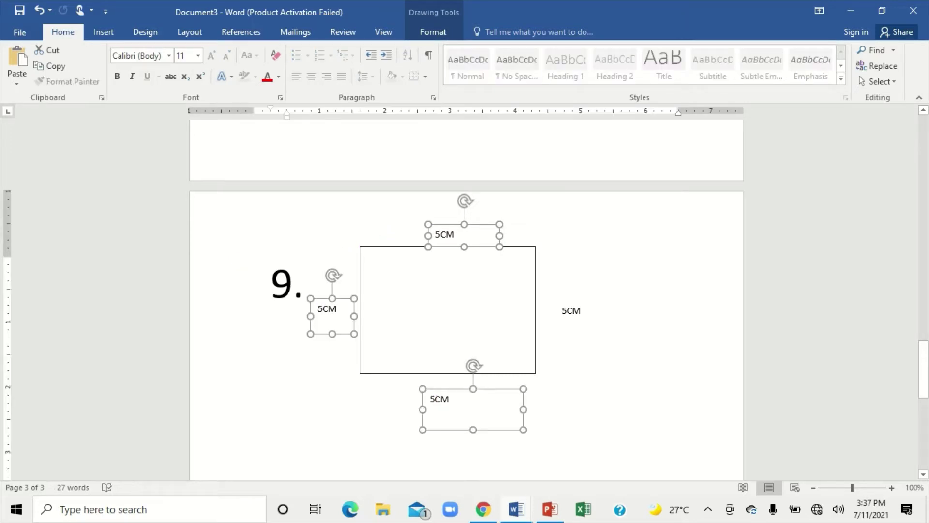
{"action": "left_click", "coordinate": [594, 310], "text": "shift"}
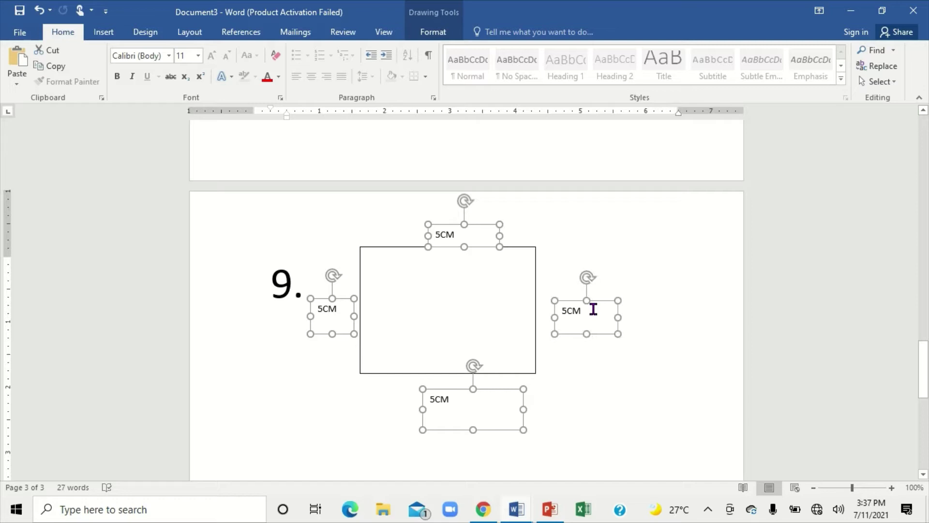
{"action": "left_click", "coordinate": [534, 286], "text": "shift"}
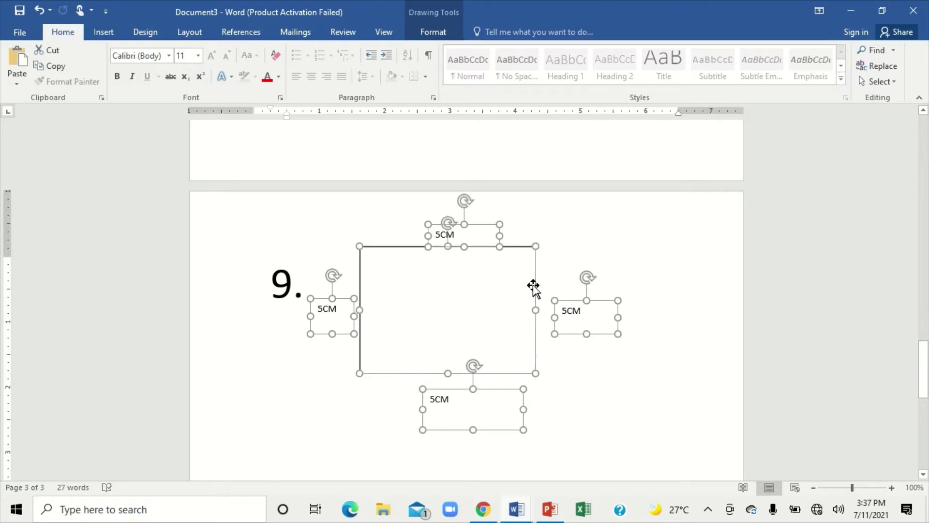
{"action": "left_click", "coordinate": [434, 33]}
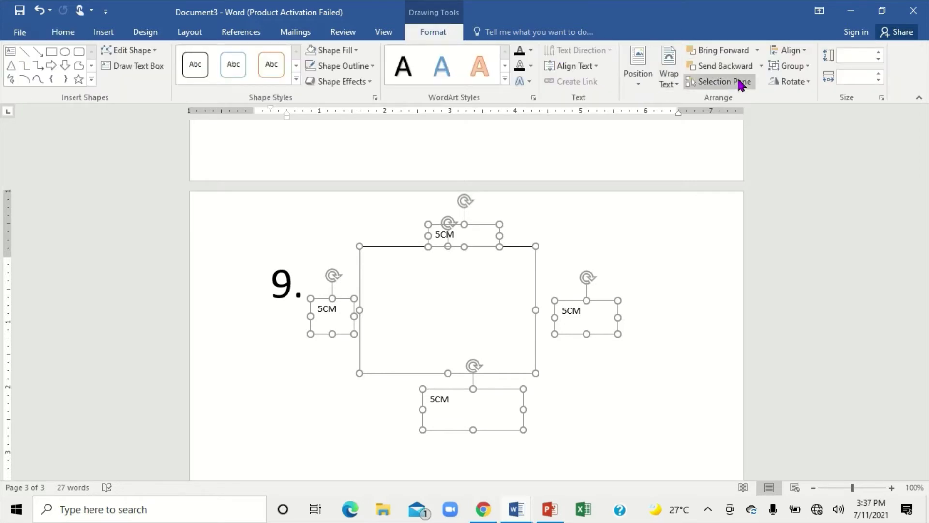
{"action": "left_click", "coordinate": [806, 67]}
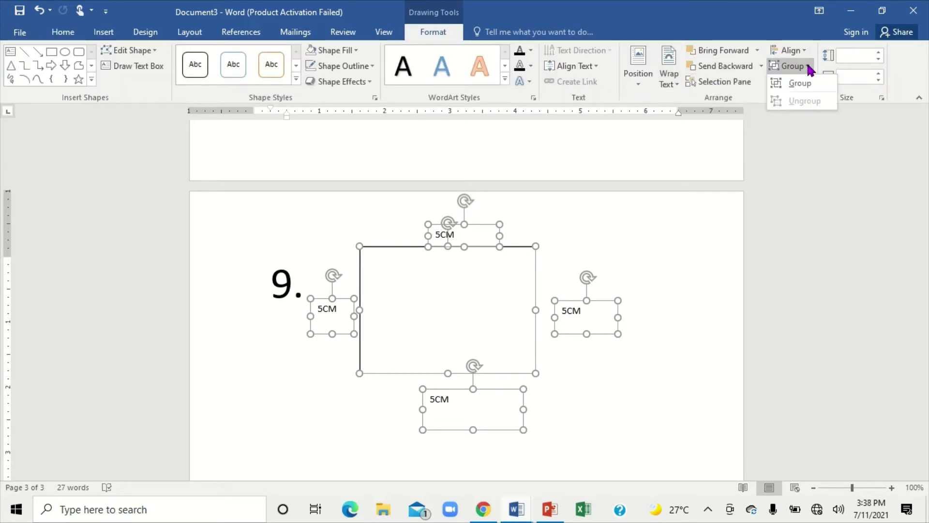
{"action": "left_click", "coordinate": [803, 84]}
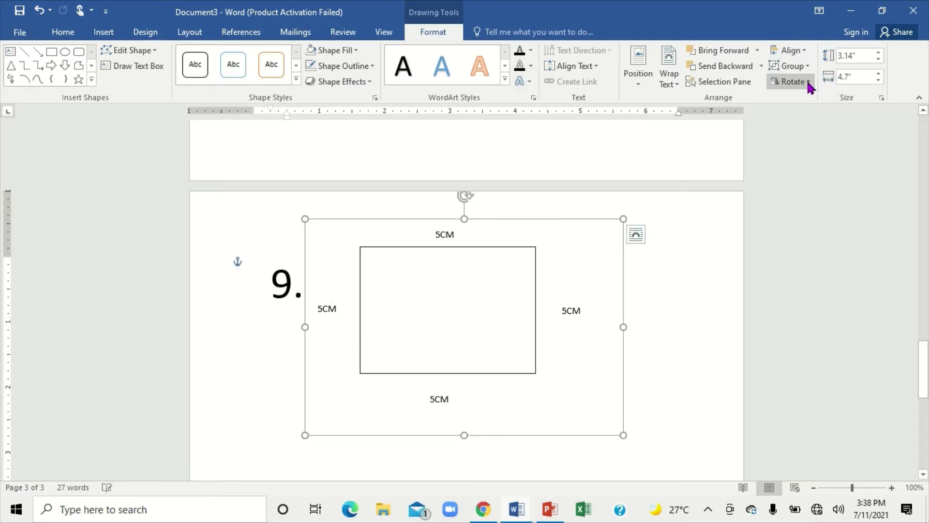
Step: Shrink the grouped figure from its corner and move it up beside 9
{"action": "left_click", "coordinate": [728, 275]}
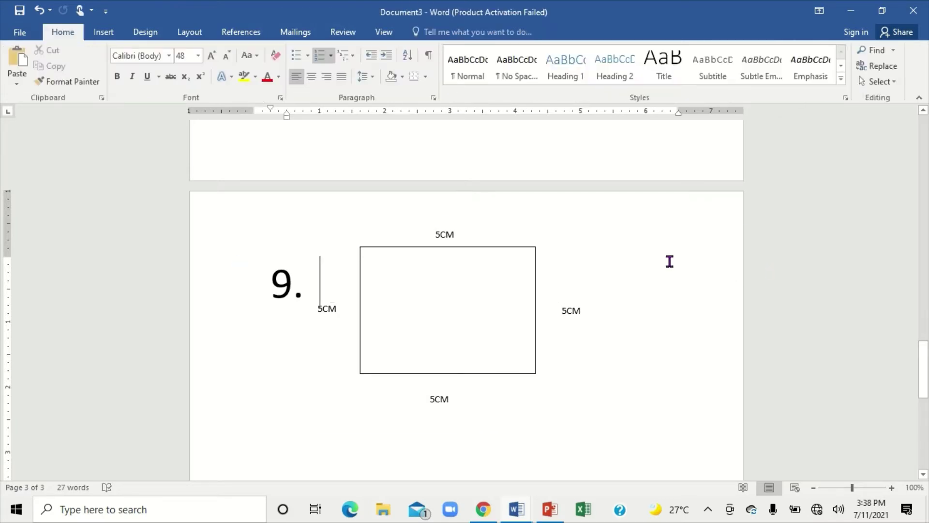
{"action": "left_click_drag", "start_coordinate": [509, 250], "coordinate": [526, 246]}
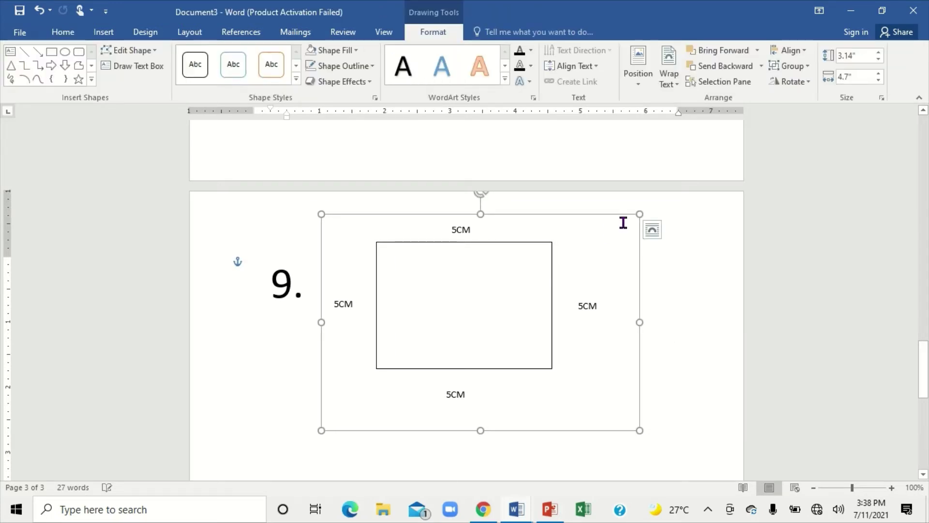
{"action": "left_click_drag", "start_coordinate": [639, 217], "coordinate": [546, 276]}
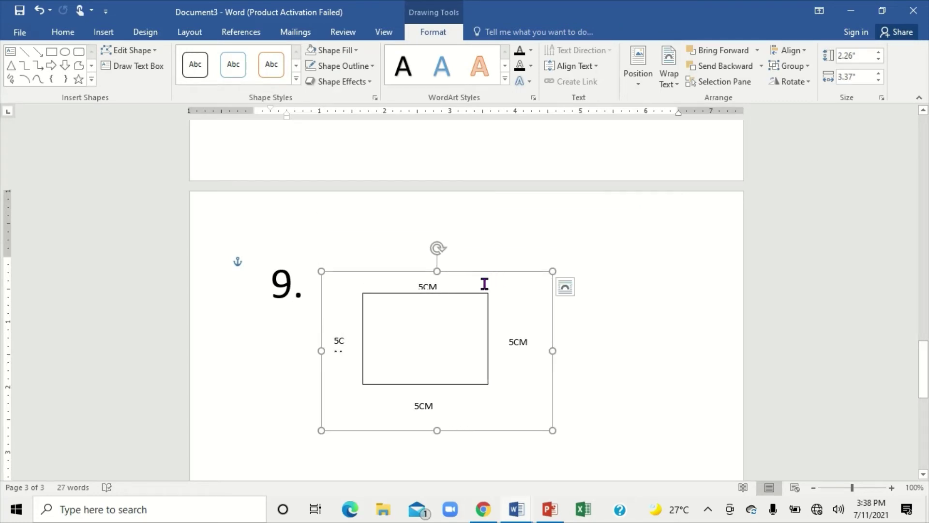
{"action": "left_click_drag", "start_coordinate": [480, 289], "coordinate": [489, 269]}
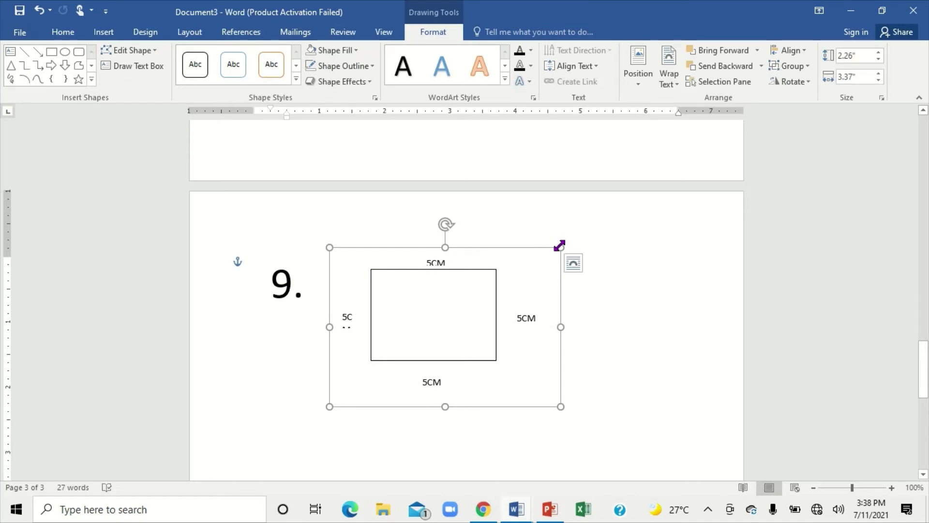
Step: Resize the group to about 2.35" by 3.55" so all 5CM labels stay readable
{"action": "left_click_drag", "start_coordinate": [559, 246], "coordinate": [535, 257]}
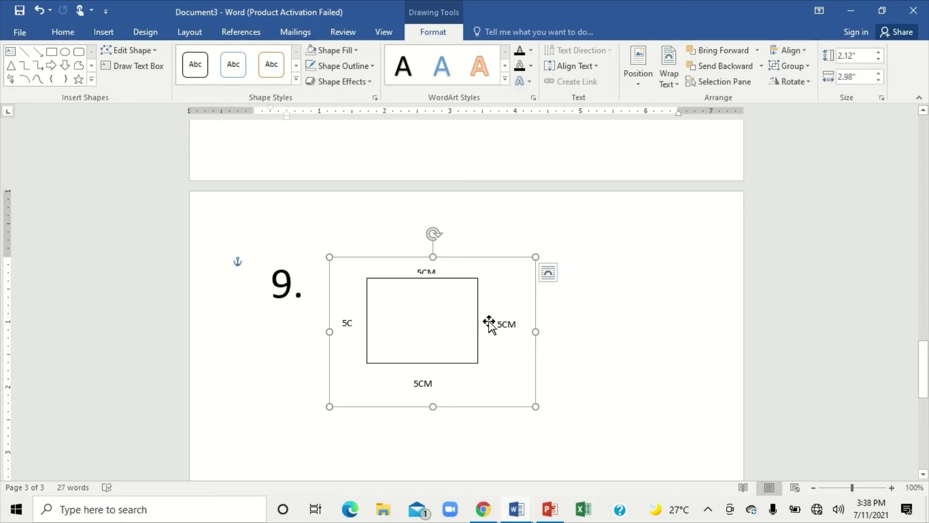
{"action": "left_click_drag", "start_coordinate": [536, 331], "coordinate": [560, 331]}
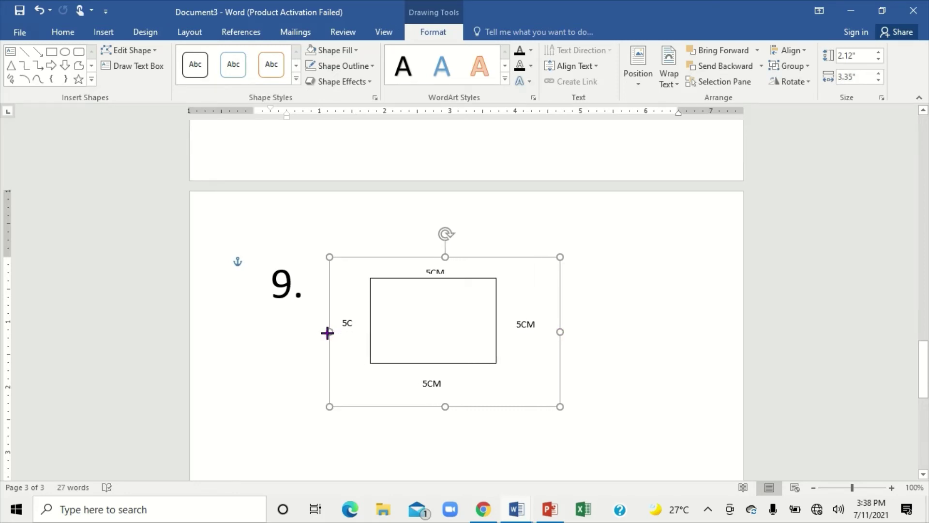
{"action": "left_click_drag", "start_coordinate": [330, 332], "coordinate": [317, 332]}
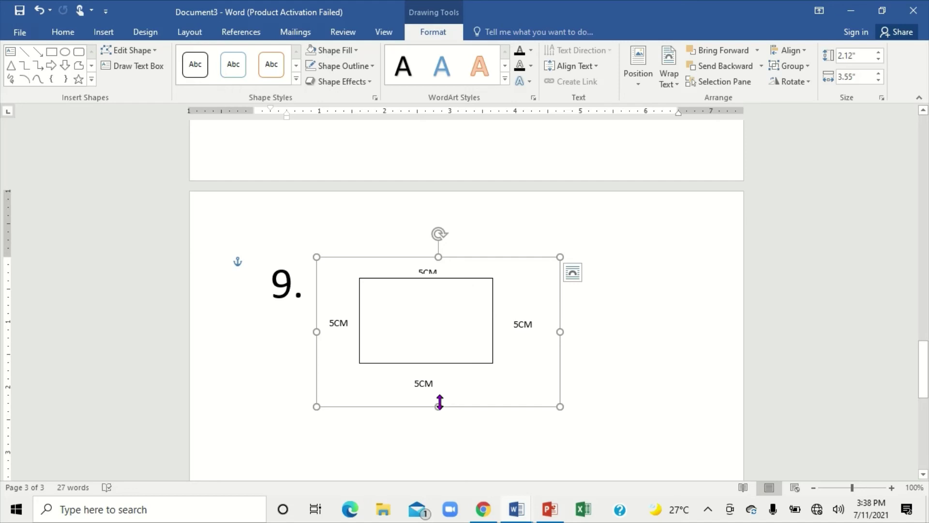
{"action": "left_click_drag", "start_coordinate": [439, 405], "coordinate": [439, 422]}
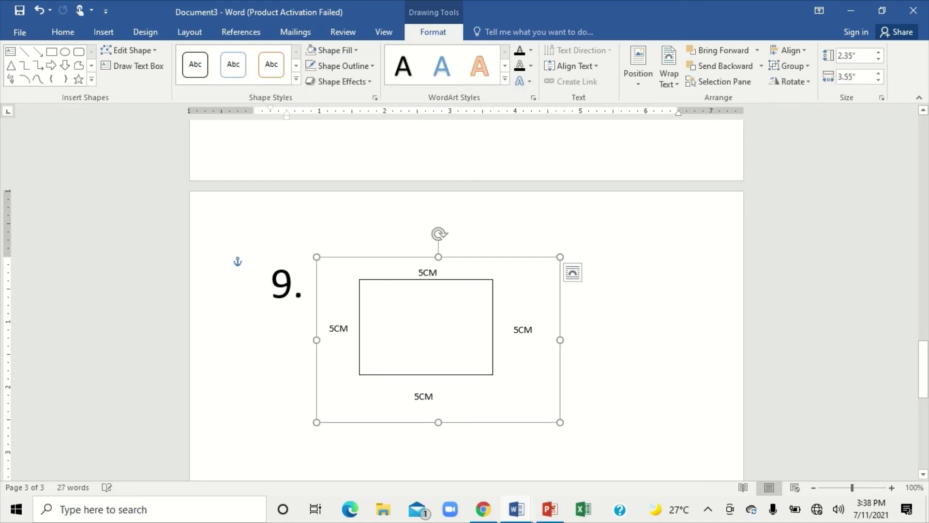
{"action": "left_click", "coordinate": [697, 289]}
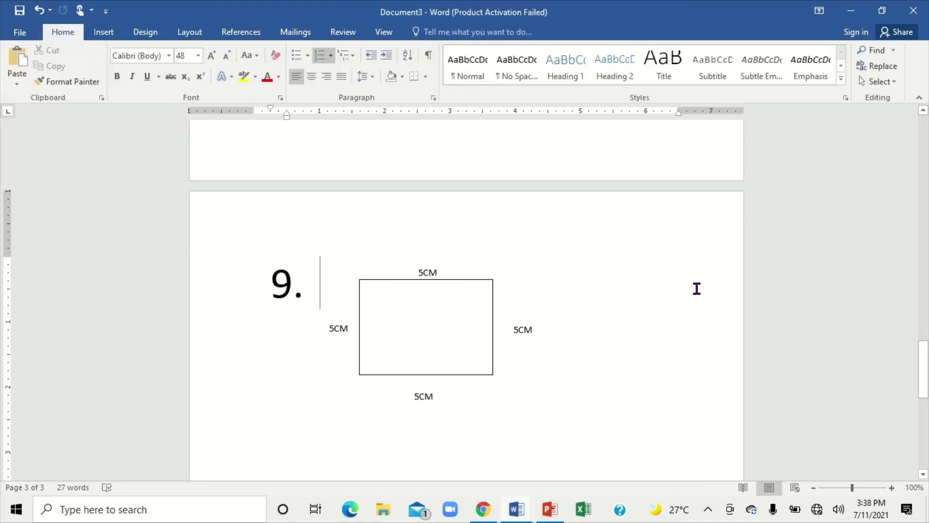